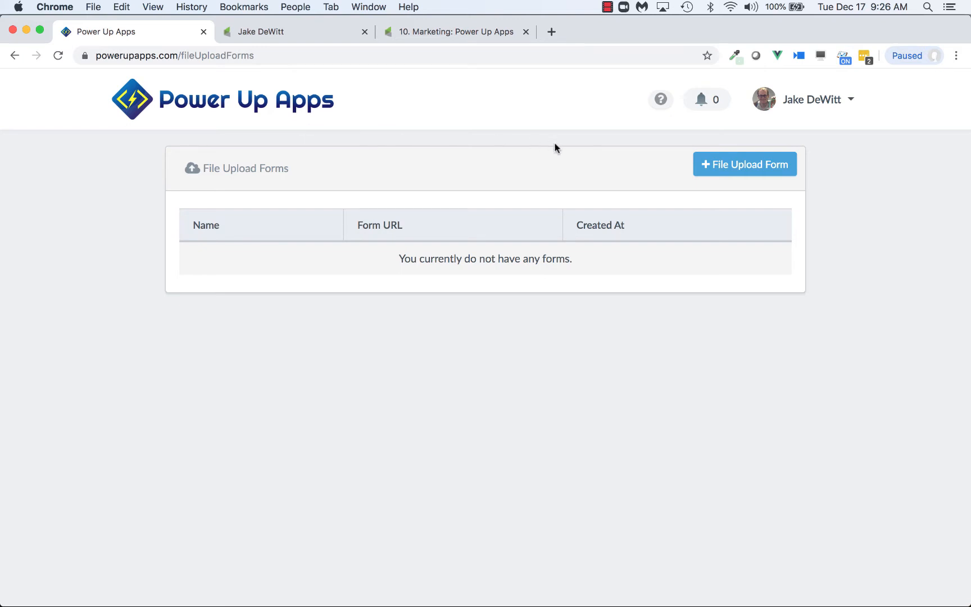
# Start a new file upload form named "Contractors W9" with the visible header "Upload your W9 below:"
pyautogui.click(731, 168)
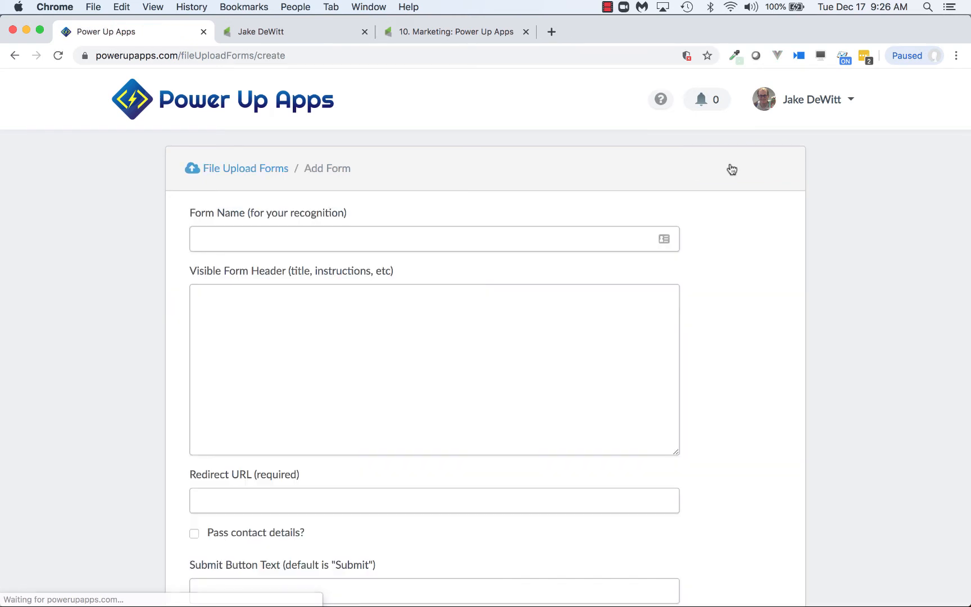
pyautogui.click(327, 248)
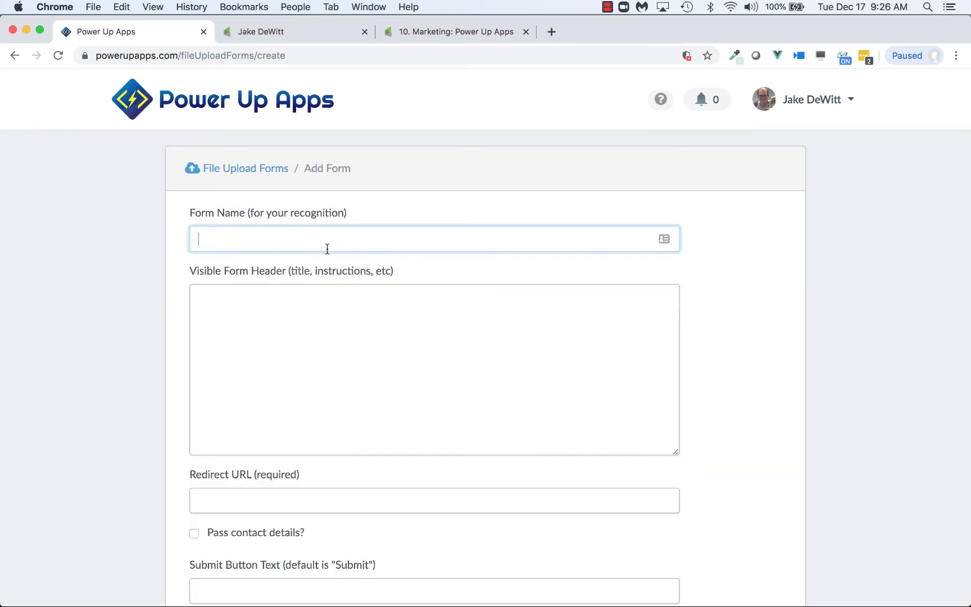
pyautogui.write('Contractors W9')
pyautogui.click(360, 334)
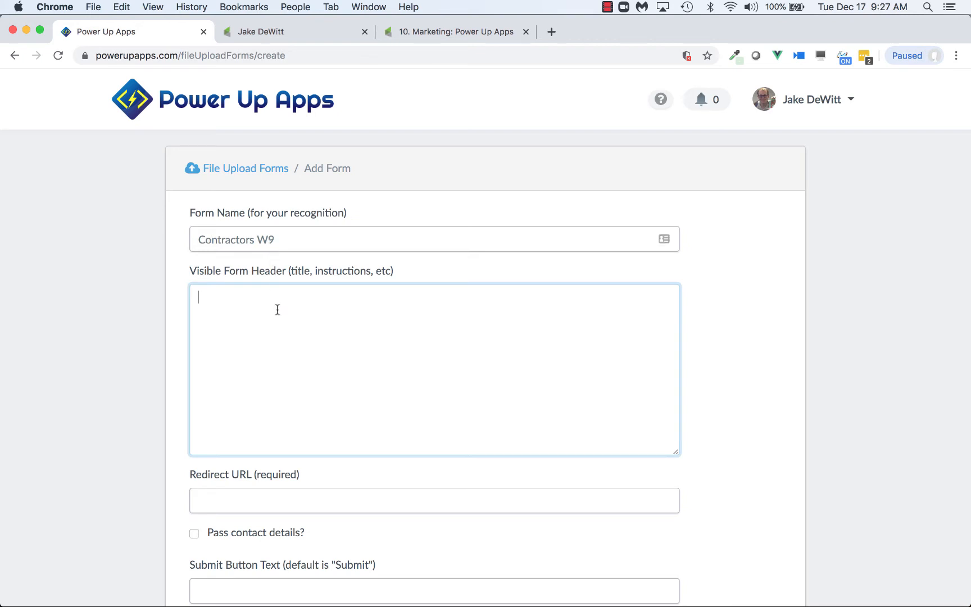
pyautogui.scroll(-3, 275, 307)
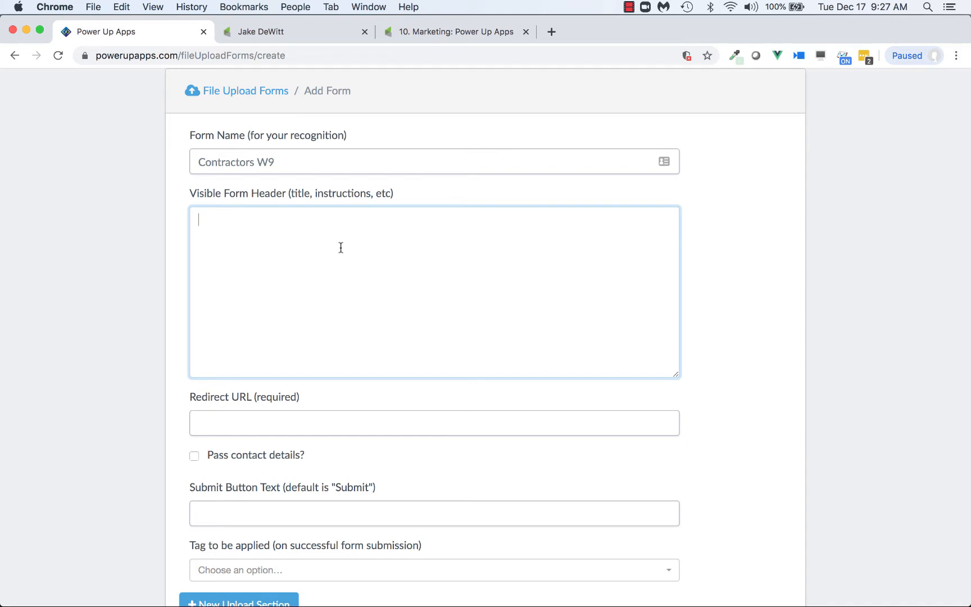
pyautogui.write('Upload your W9 below:')
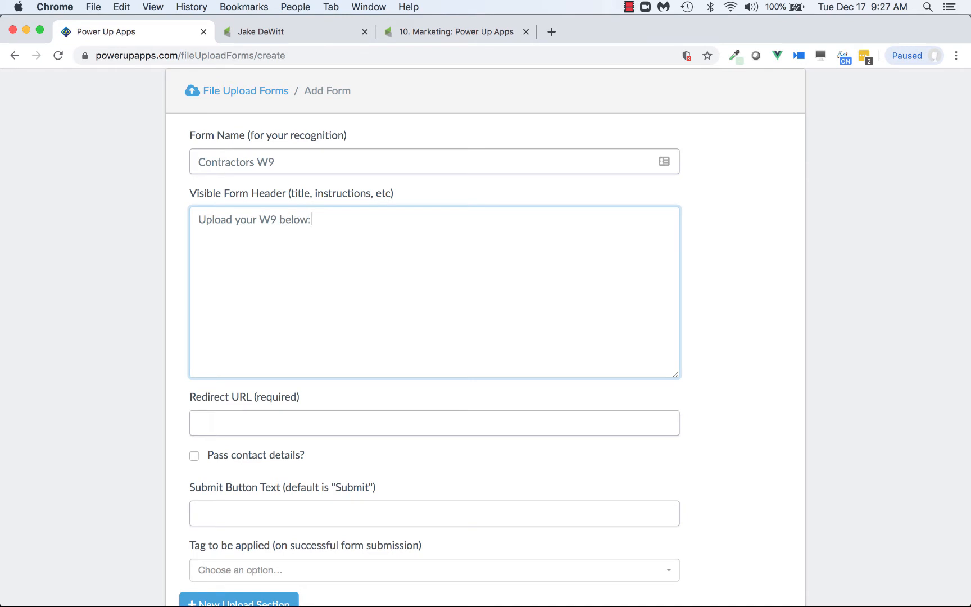
pyautogui.scroll(-3, 360, 275)
pyautogui.click(242, 306)
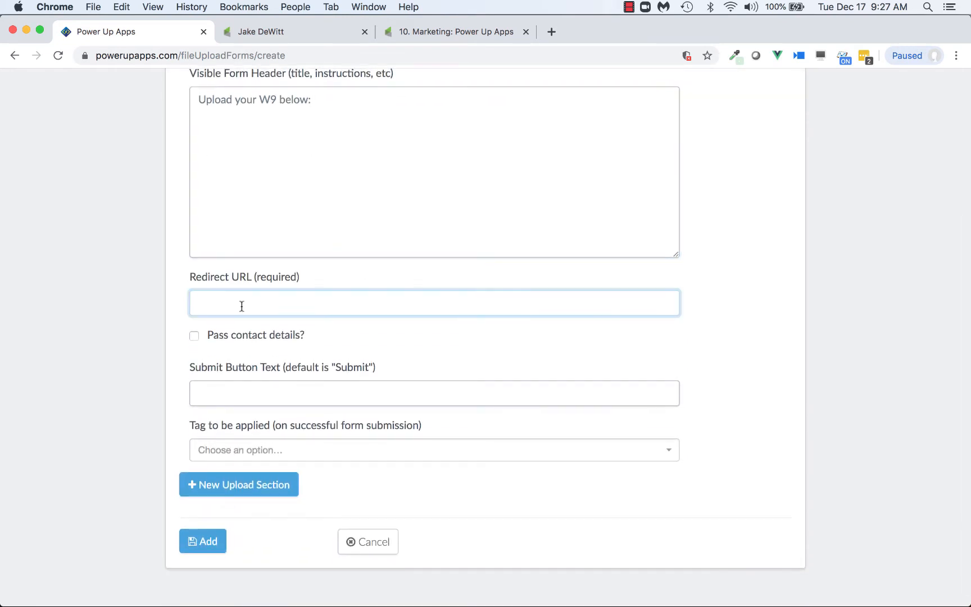
pyautogui.write('https://google.com')
pyautogui.click(194, 336)
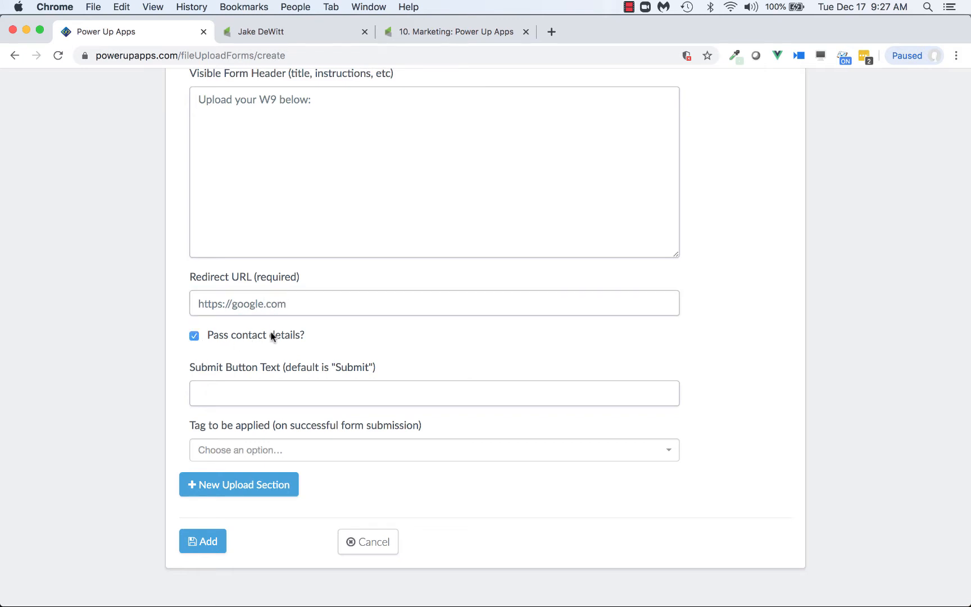
pyautogui.scroll(3, 299, 339)
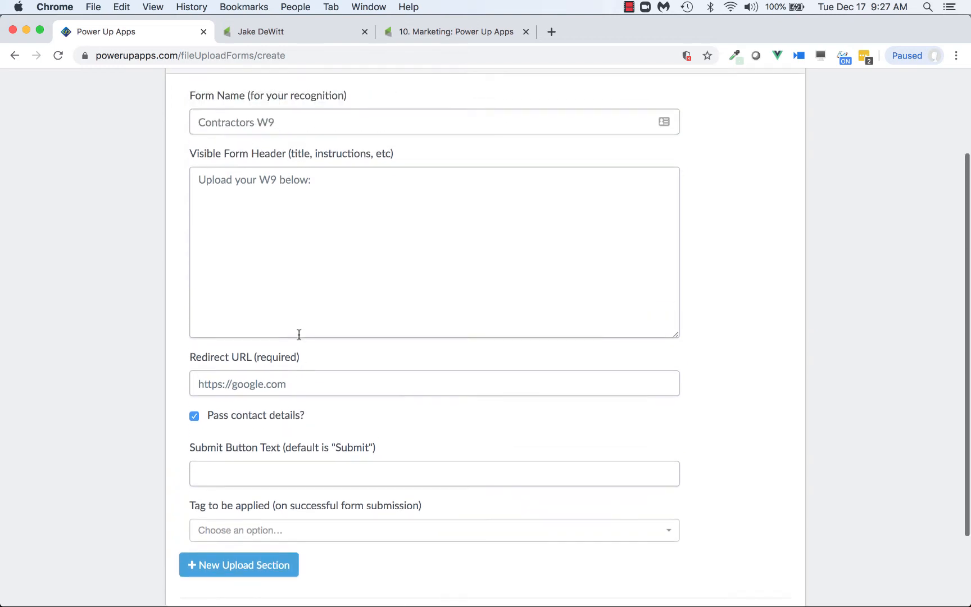
pyautogui.scroll(-3, 298, 337)
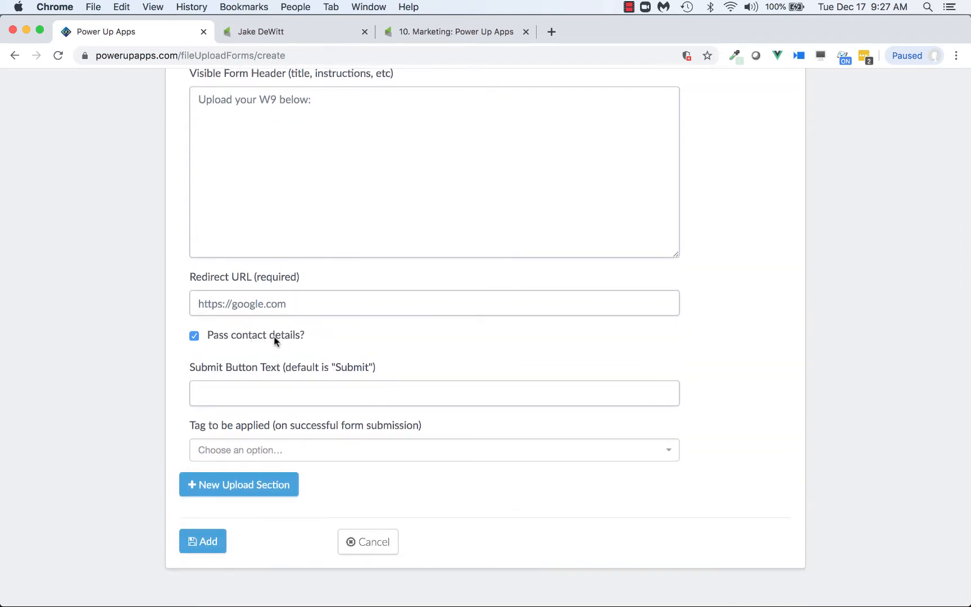
# Add the form with the submit button text "Submit" and the W9 Uploaded tag applied on successful submission
pyautogui.click(285, 391)
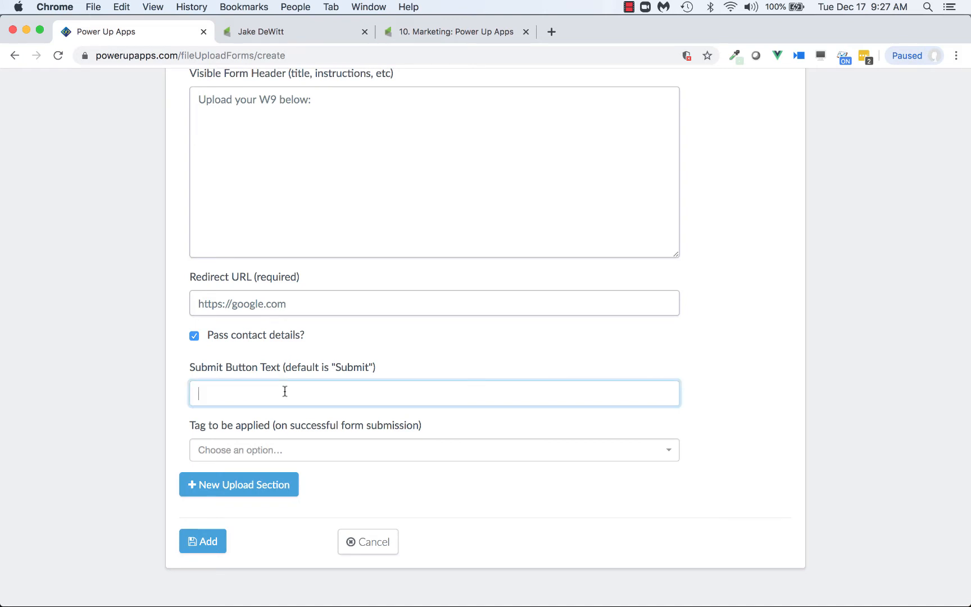
pyautogui.write('Submit')
pyautogui.scroll(-1, 337, 358)
pyautogui.click(328, 451)
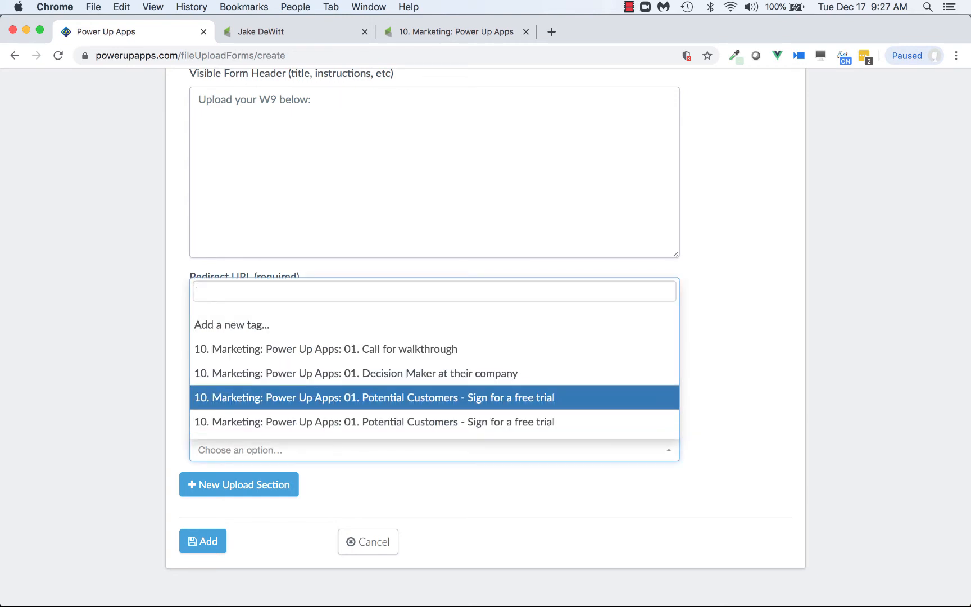
pyautogui.write('W(')
pyautogui.press('BackSpace')
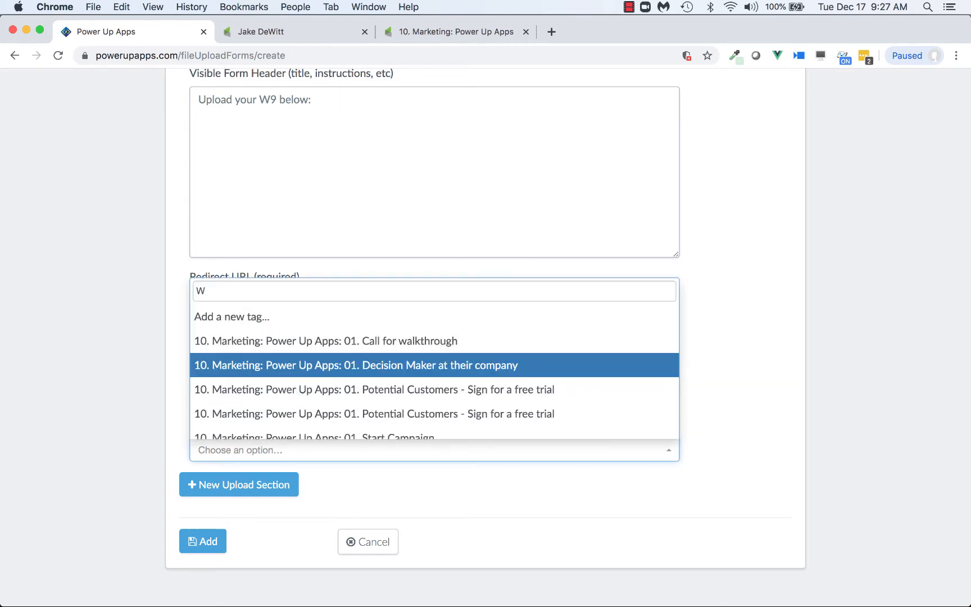
pyautogui.write('9')
pyautogui.click(254, 429)
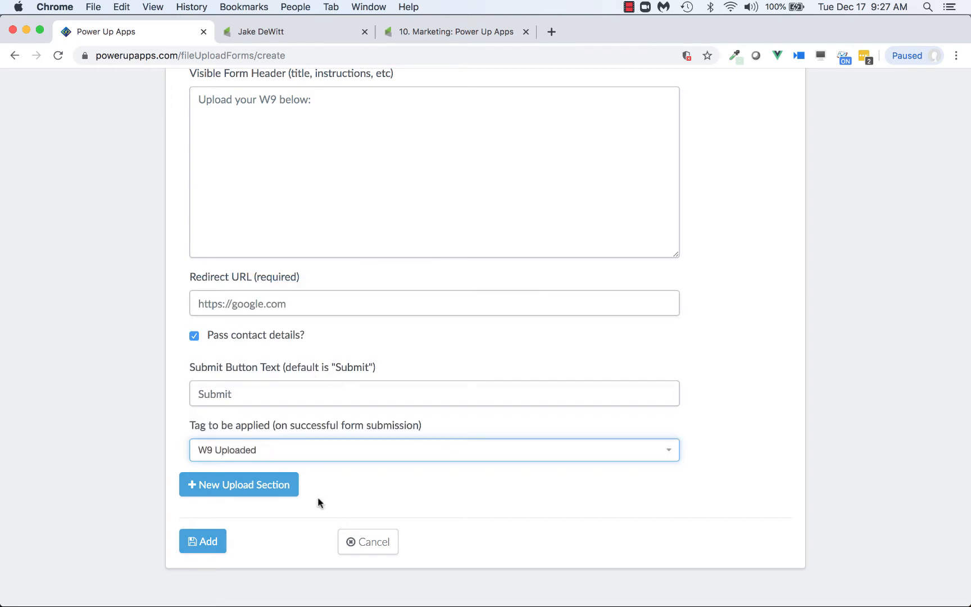
pyautogui.click(210, 545)
# Add an upload section with the headline "Your W9" and the file prepend text "W9-"
pyautogui.scroll(-5, 314, 481)
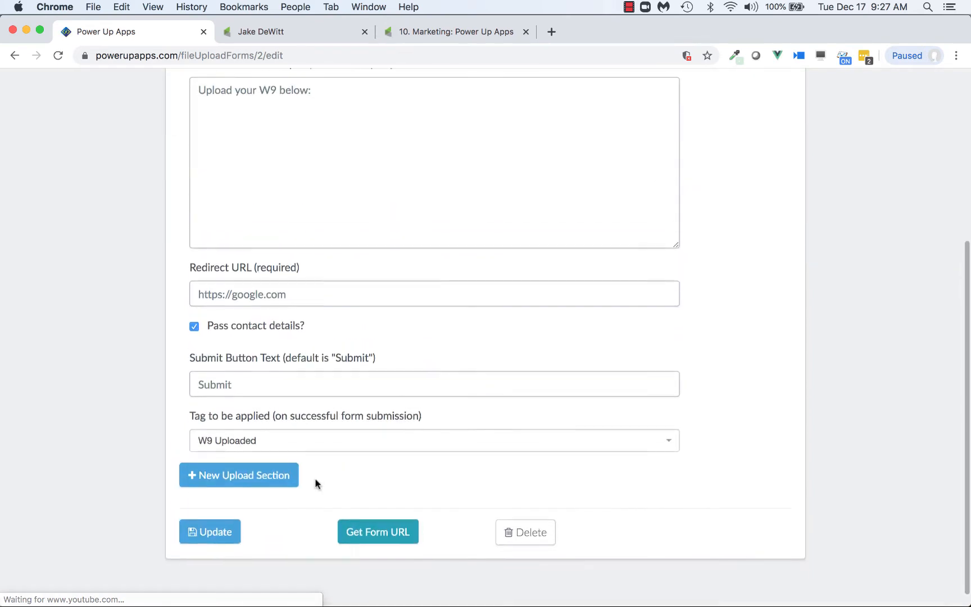
pyautogui.click(252, 487)
pyautogui.scroll(-4, 364, 450)
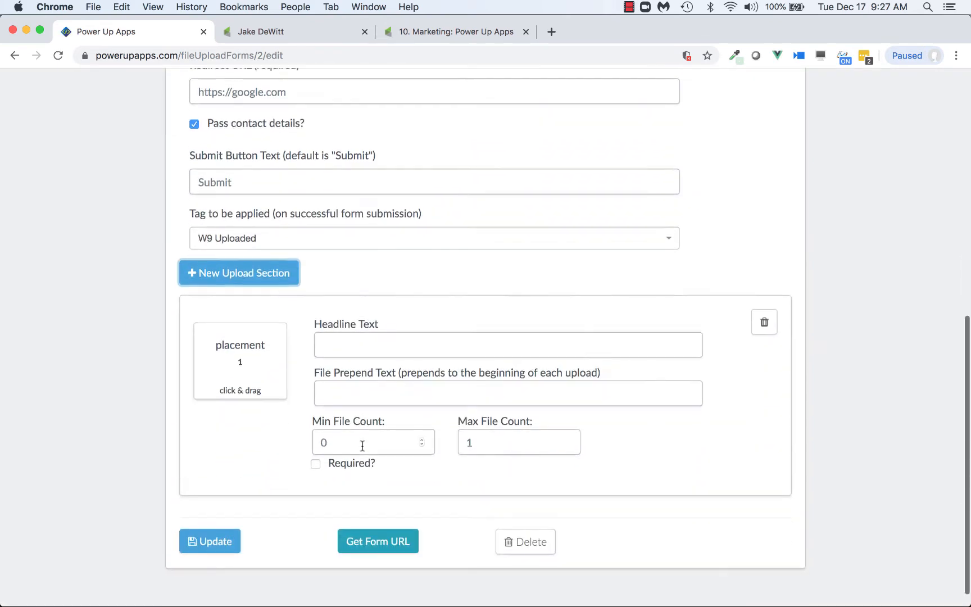
pyautogui.click(360, 349)
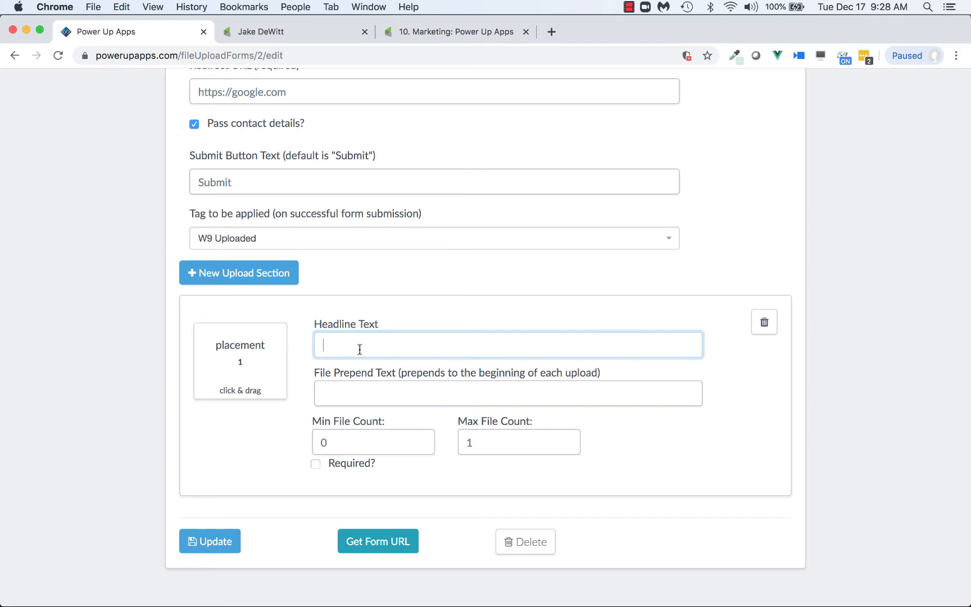
pyautogui.write('Your W9')
pyautogui.click(392, 394)
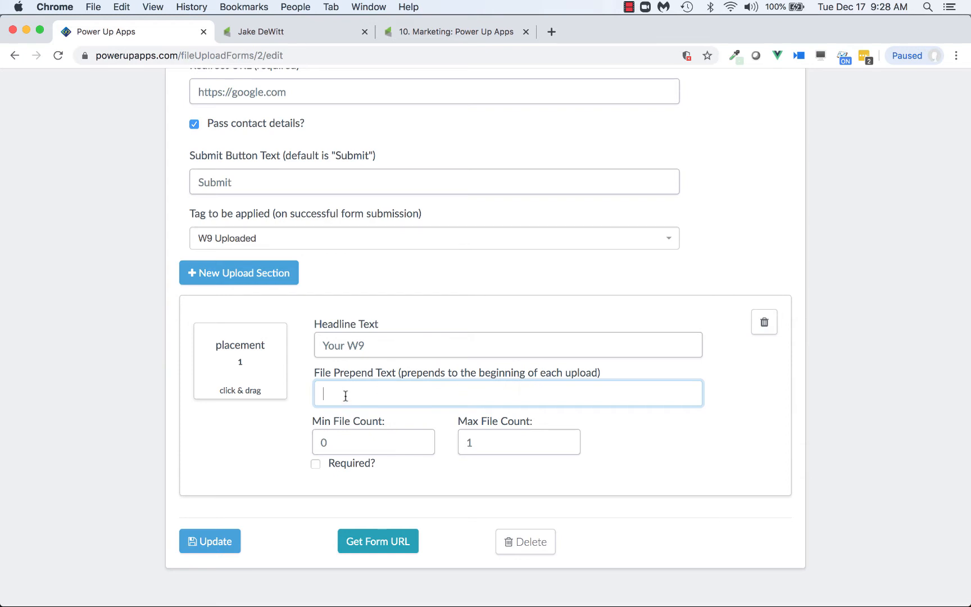
pyautogui.write('W9-')
# Make the "Your W9" upload section required and save the form changes
pyautogui.scroll(6, 344, 387)
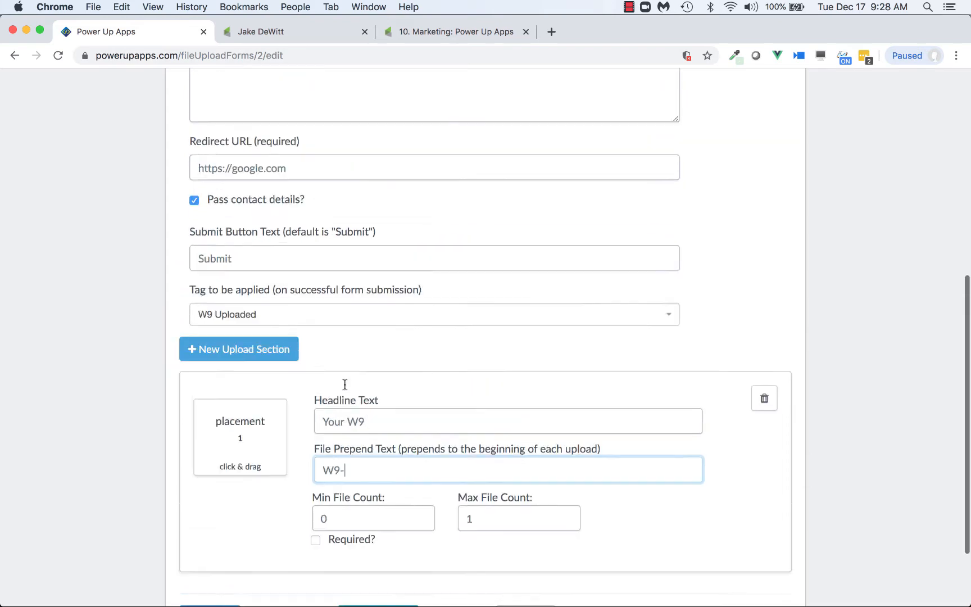
pyautogui.scroll(-6, 304, 191)
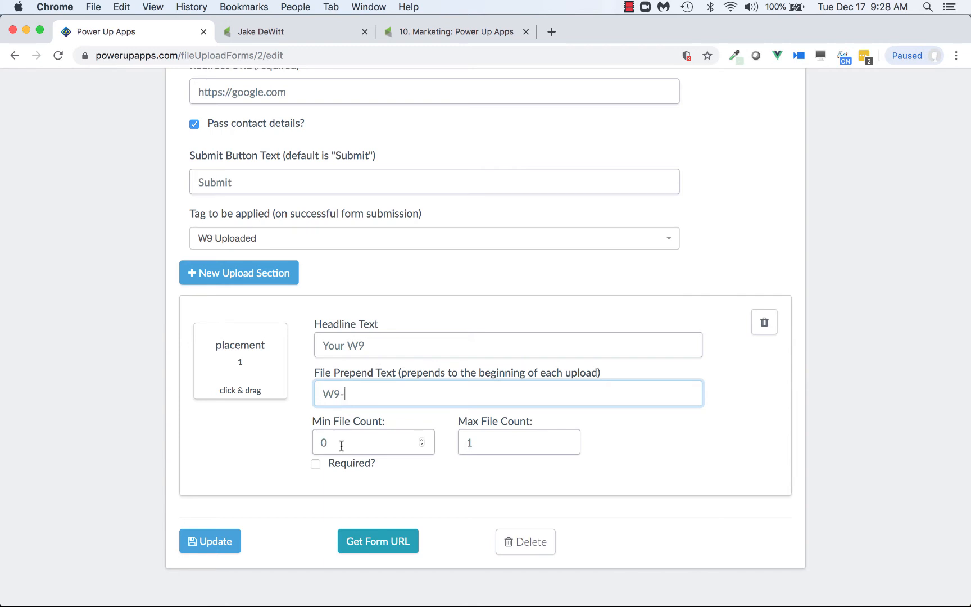
pyautogui.click(317, 464)
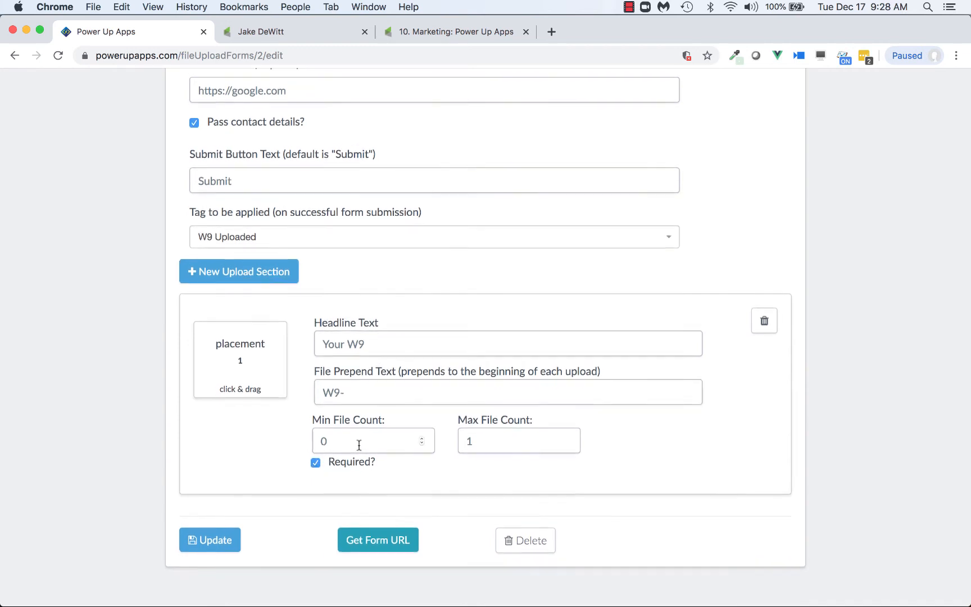
pyautogui.click(226, 539)
# Add a second, empty upload section to the form and delete it again
pyautogui.scroll(-10, 295, 456)
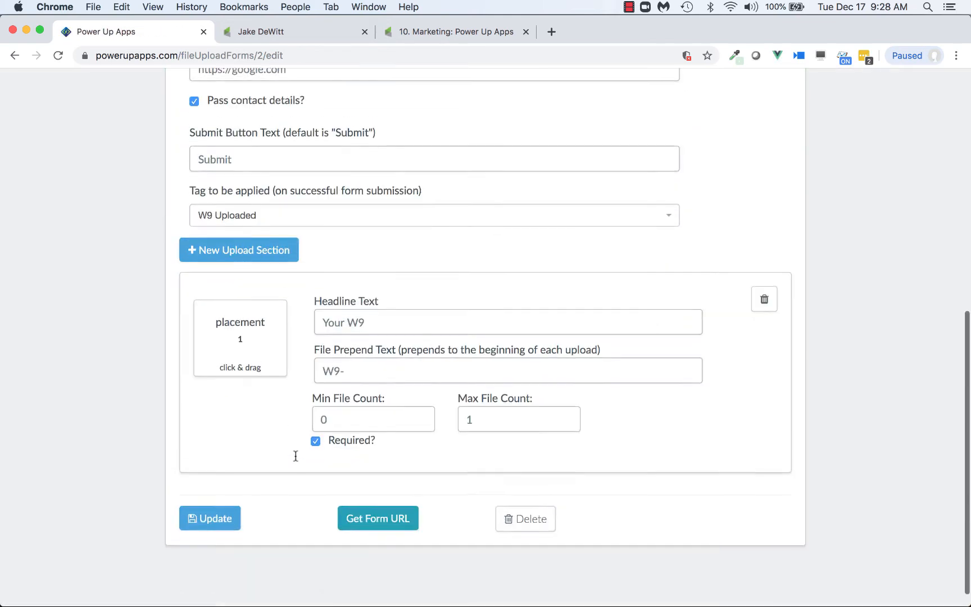
pyautogui.scroll(1, 295, 456)
pyautogui.click(243, 279)
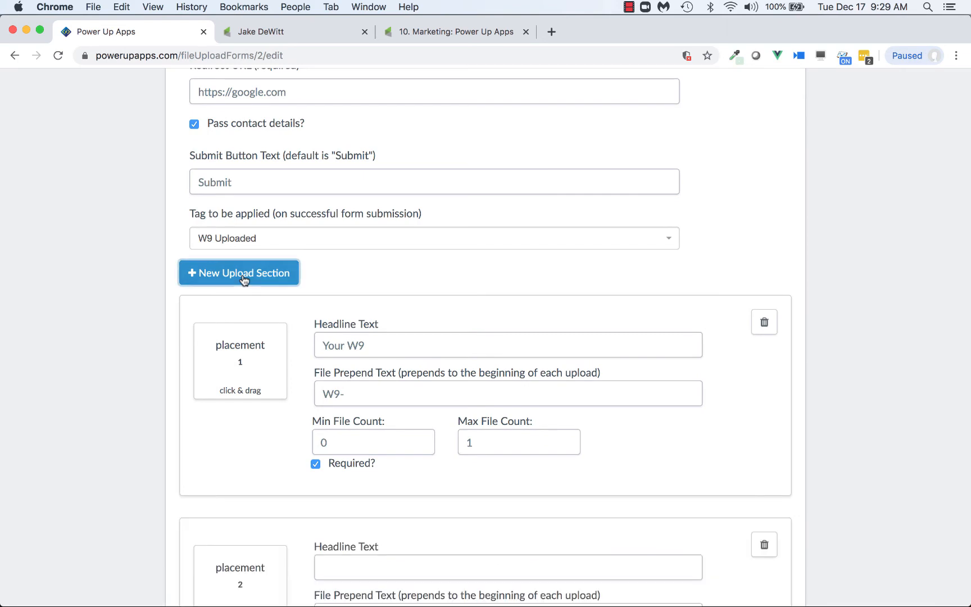
pyautogui.scroll(-5, 355, 321)
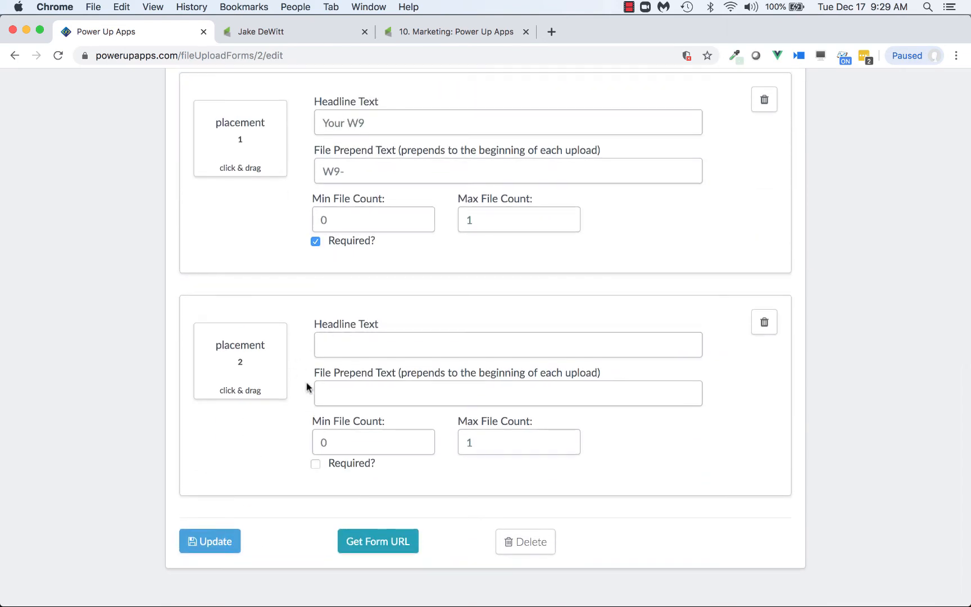
pyautogui.scroll(3, 531, 260)
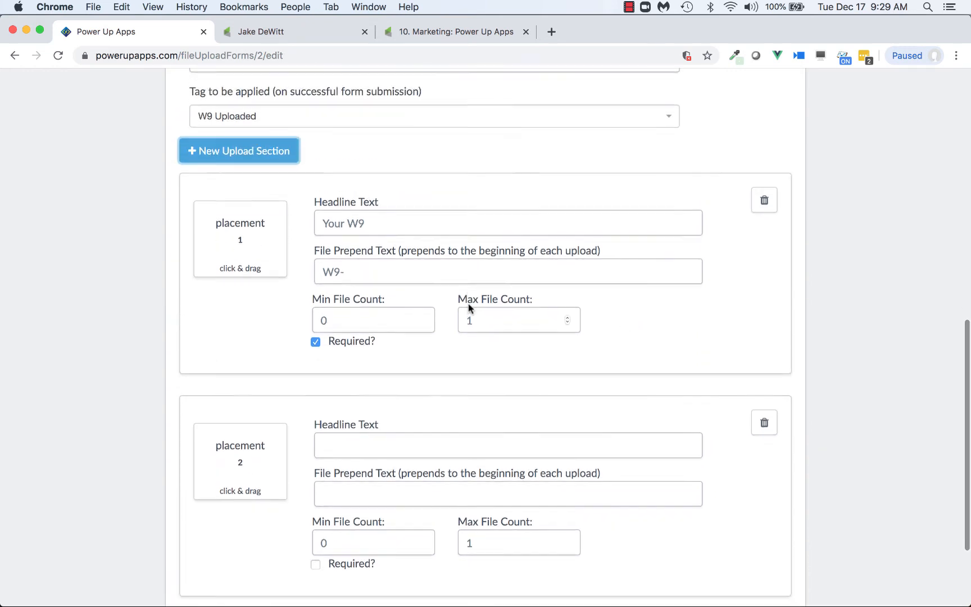
pyautogui.scroll(-3, 597, 351)
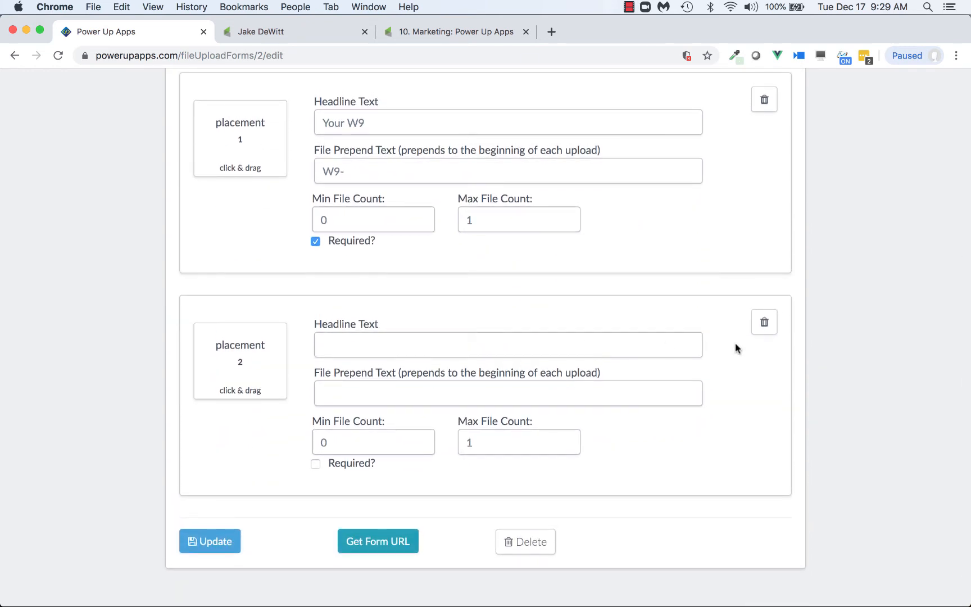
pyautogui.scroll(3, 728, 344)
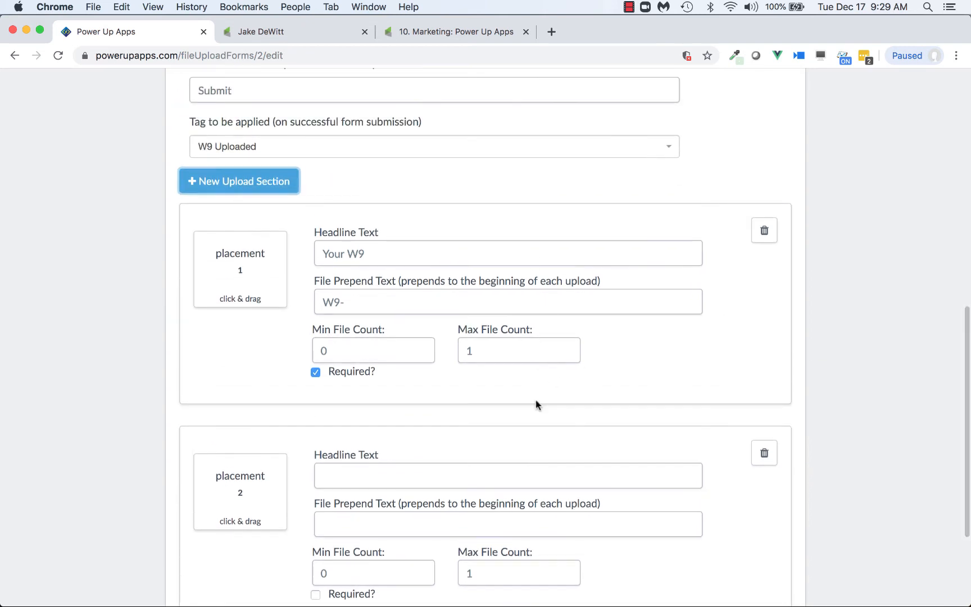
pyautogui.scroll(-2, 535, 402)
pyautogui.scroll(-1, 542, 406)
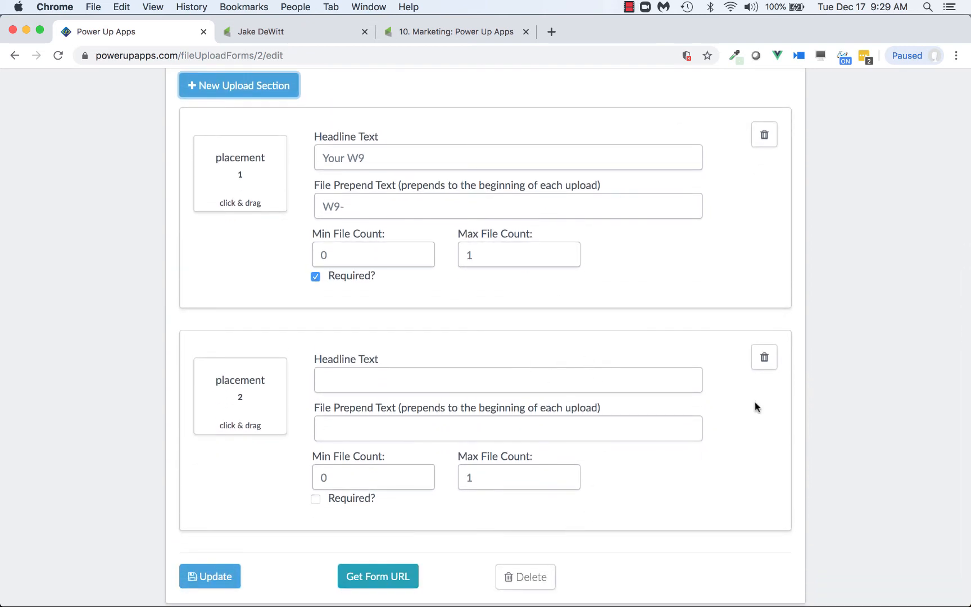
pyautogui.click(765, 358)
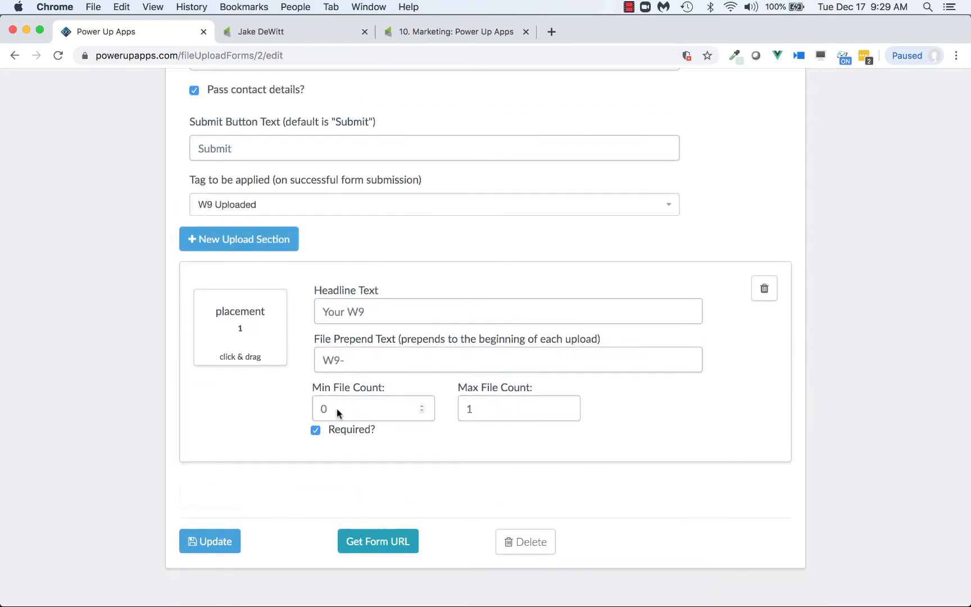
# Display the form's URLs and examine the thank-you page snippet, the webform thank-you URL and the email link URL
pyautogui.click(402, 542)
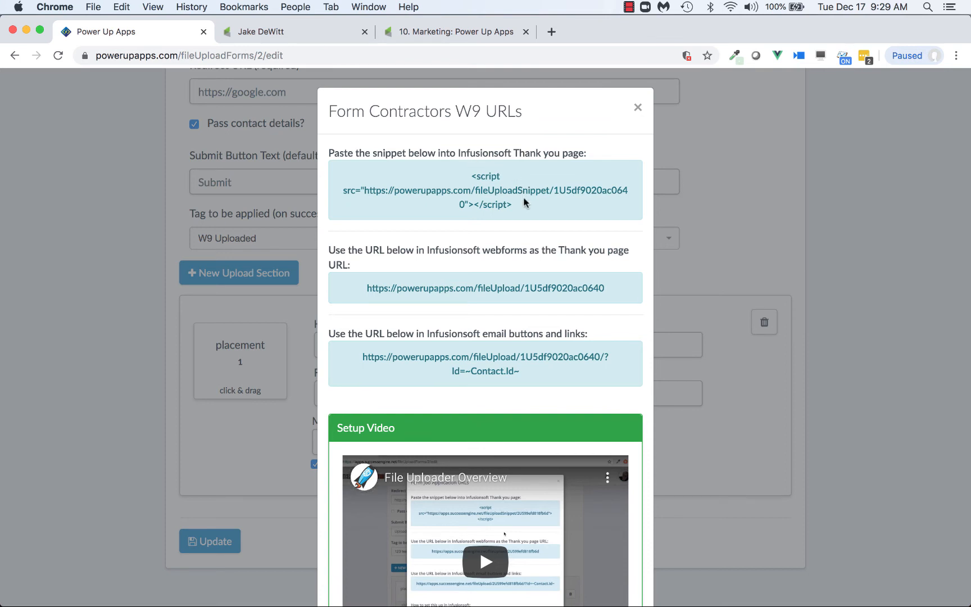
pyautogui.moveTo(522, 205); pyautogui.dragTo(438, 185)
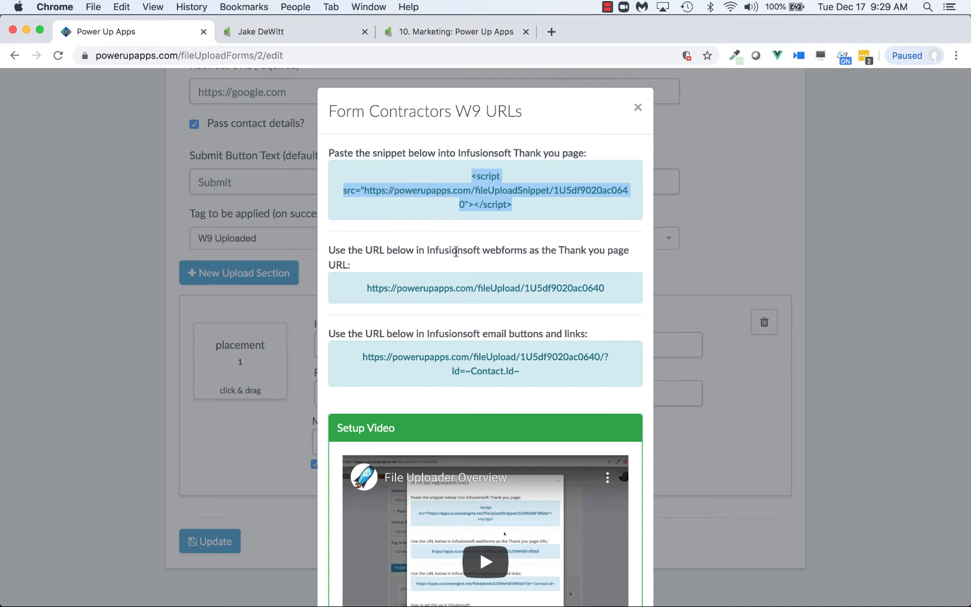
pyautogui.click(541, 272)
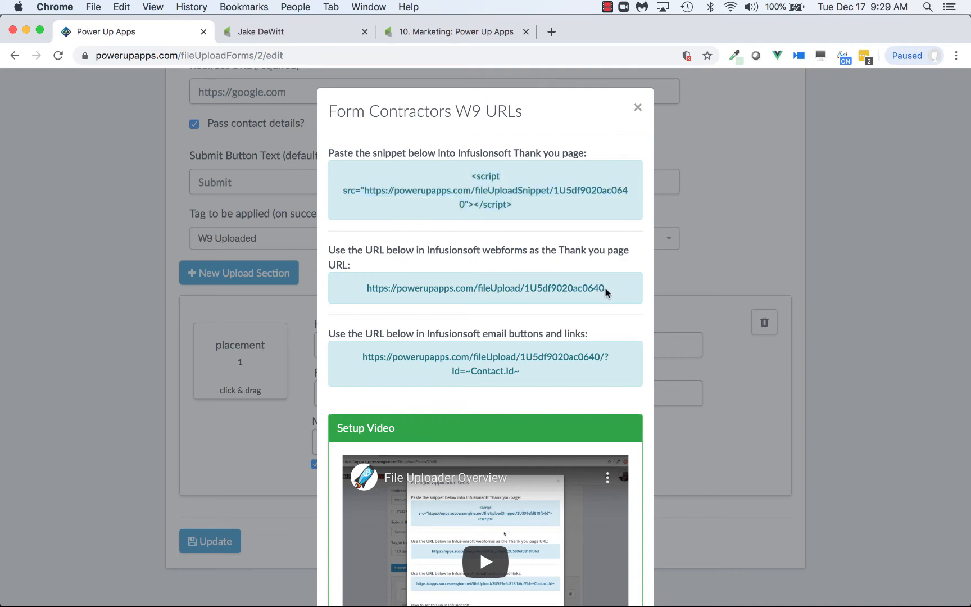
pyautogui.moveTo(606, 288); pyautogui.dragTo(374, 289)
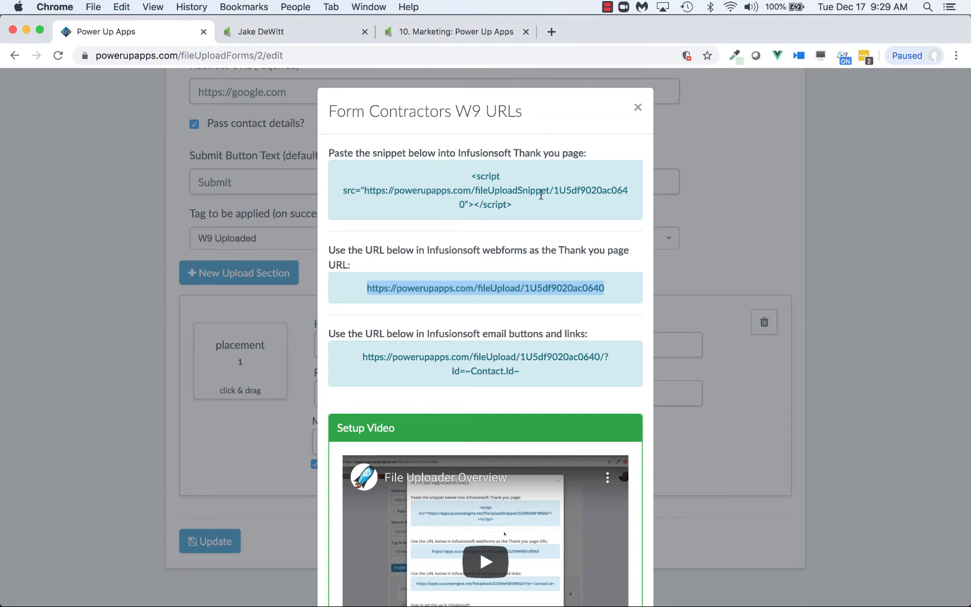
pyautogui.moveTo(523, 194); pyautogui.dragTo(416, 179)
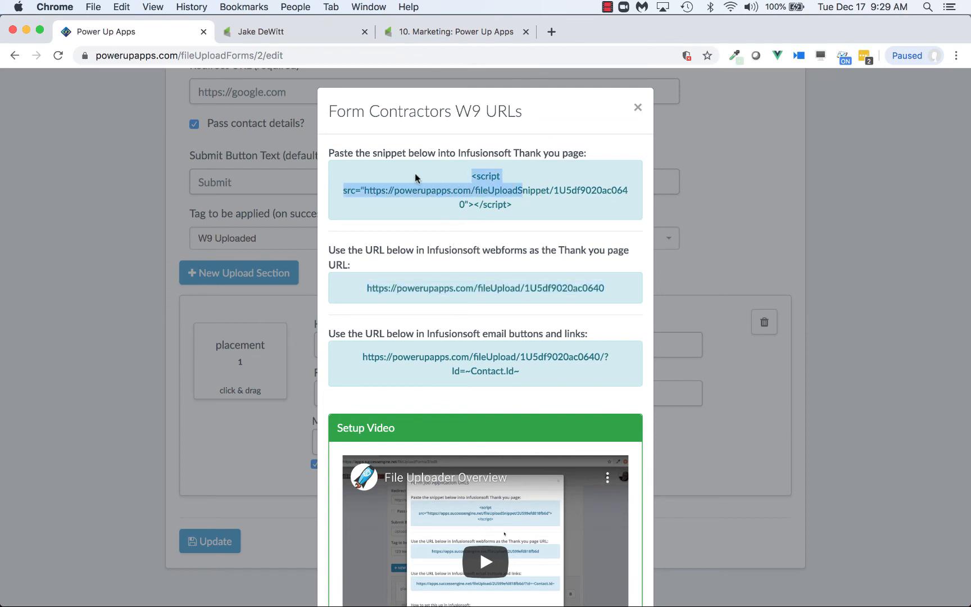
pyautogui.moveTo(522, 208); pyautogui.dragTo(426, 180)
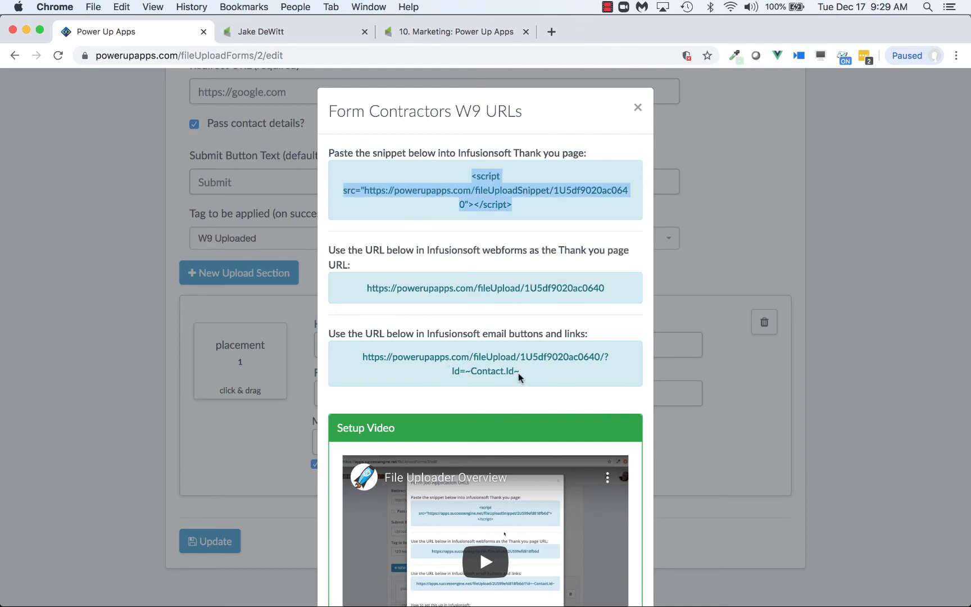
pyautogui.click(545, 374)
pyautogui.moveTo(539, 366); pyautogui.dragTo(364, 359)
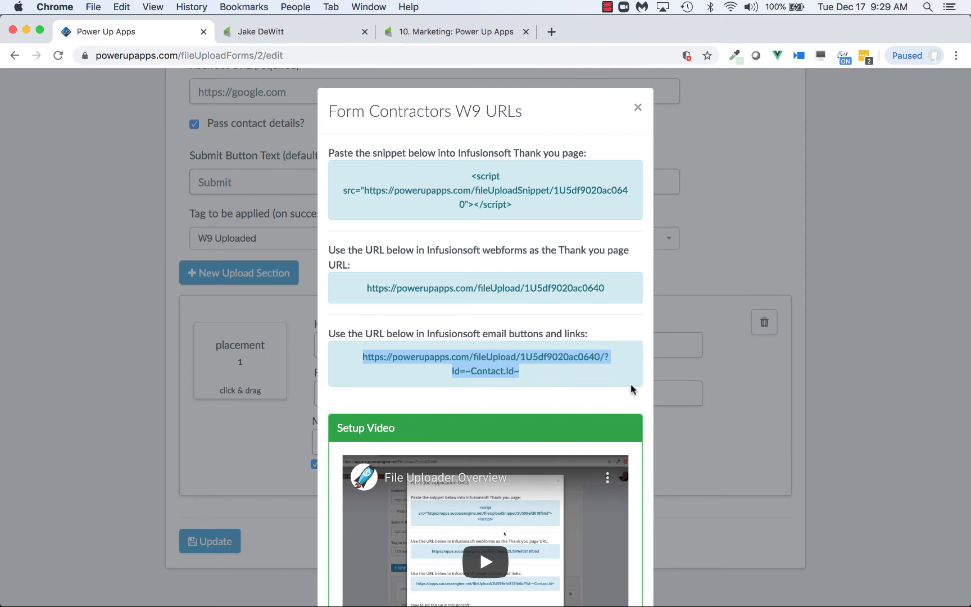
# Load the form's email link URL in a new browser tab with the ~Contact.Id~ merge field removed from its end
pyautogui.click(551, 32)
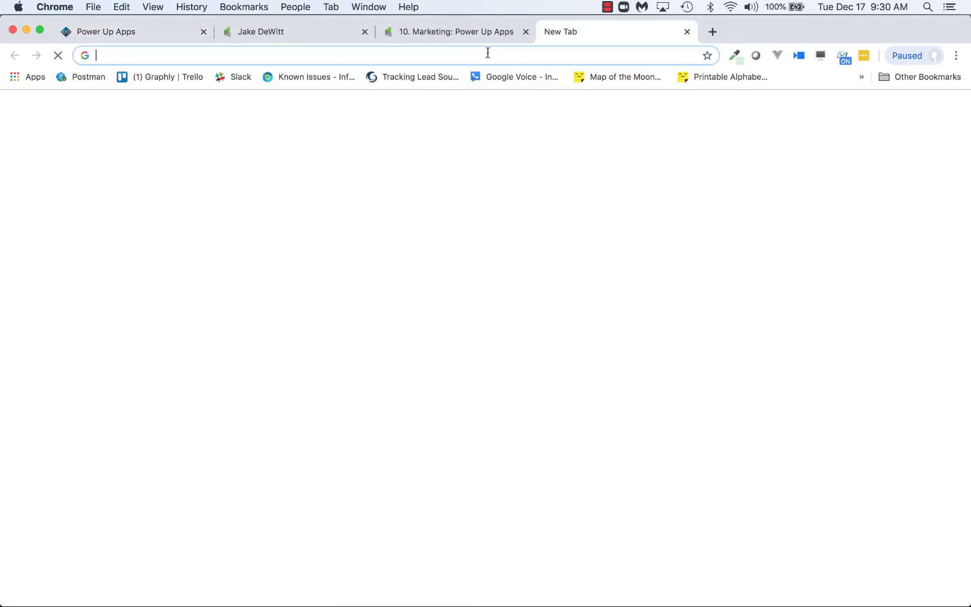
pyautogui.press('cmd+v')
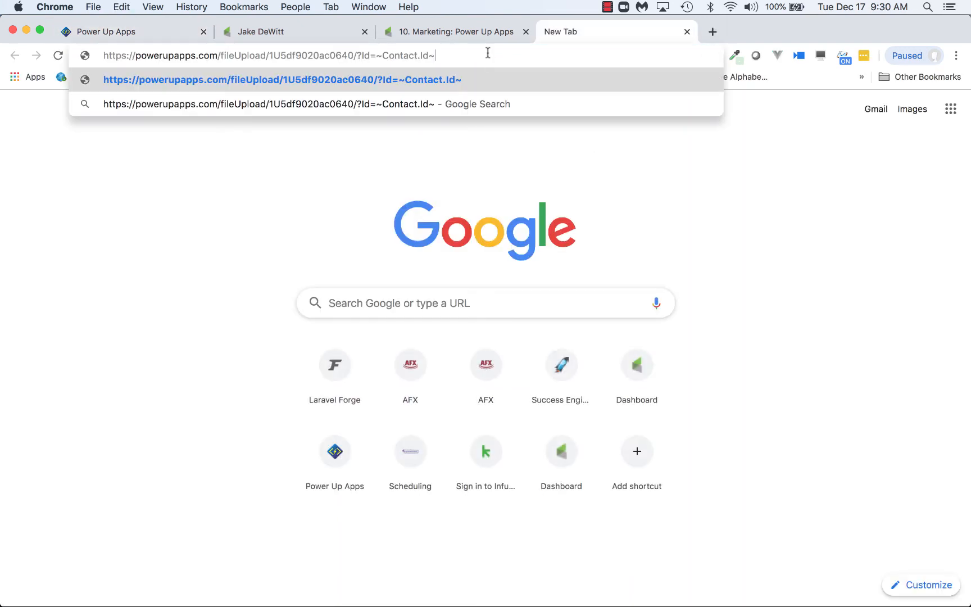
pyautogui.keyDown('shift'); pyautogui.click(376, 55); pyautogui.keyUp('shift')
pyautogui.press('BackSpace')
pyautogui.press('Return')
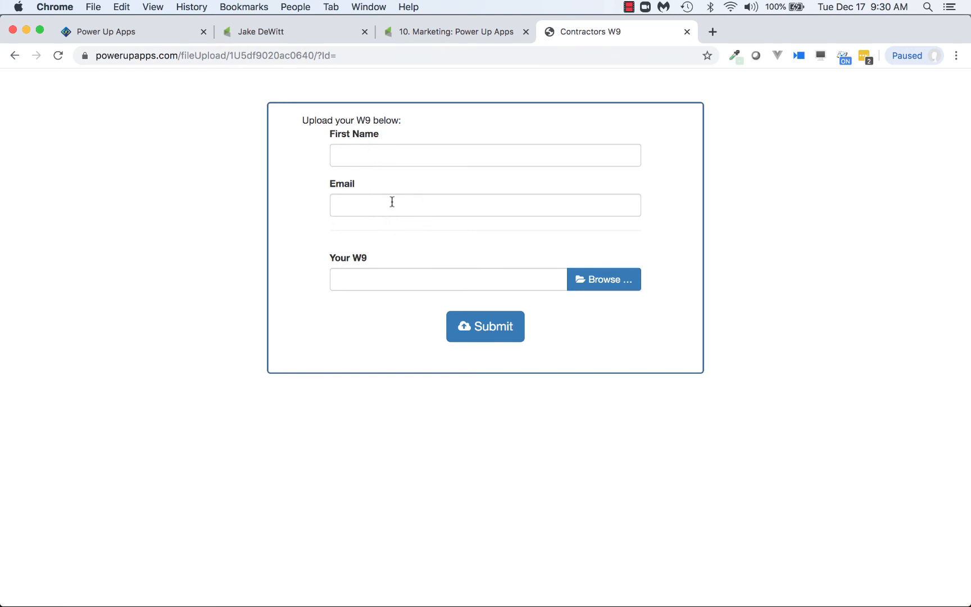
# Copy the contact's ID from the open Infusionsoft contact record's URL, append it after "Id=" in the upload form URL and load the form
pyautogui.click(274, 33)
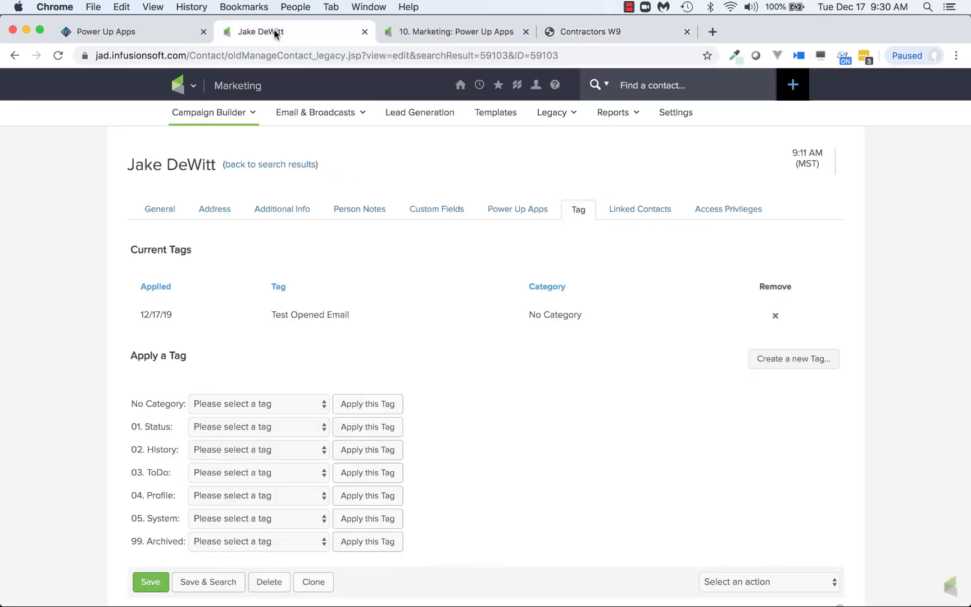
pyautogui.doubleClick(539, 55)
pyautogui.click(540, 35)
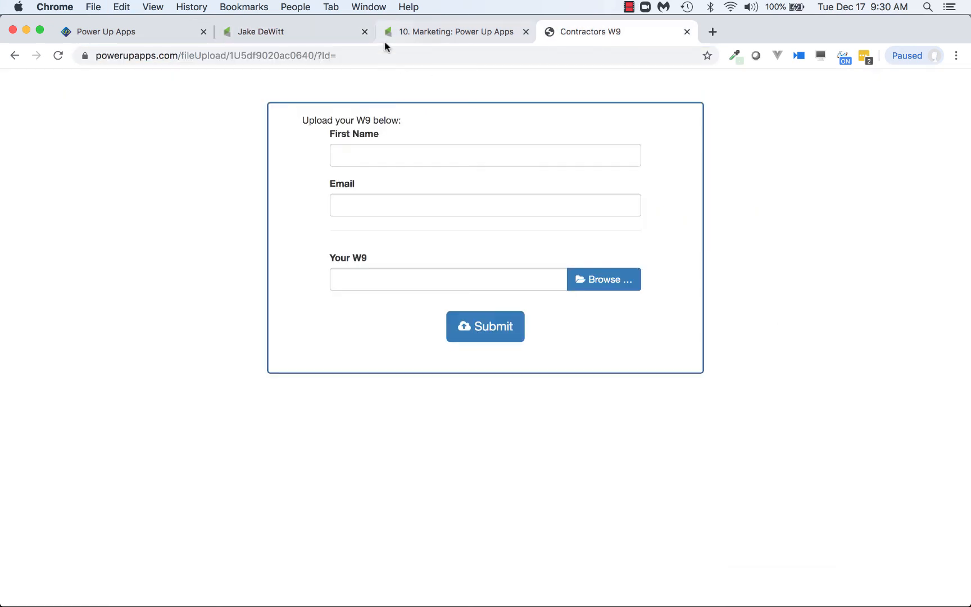
pyautogui.click(368, 56)
pyautogui.click(369, 57)
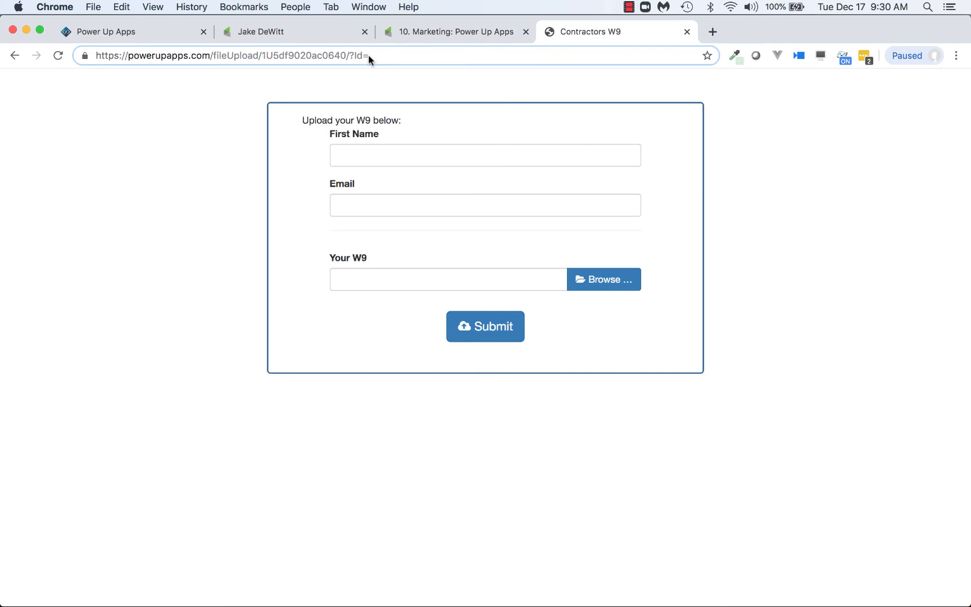
pyautogui.press('super+v')
pyautogui.press('Return')
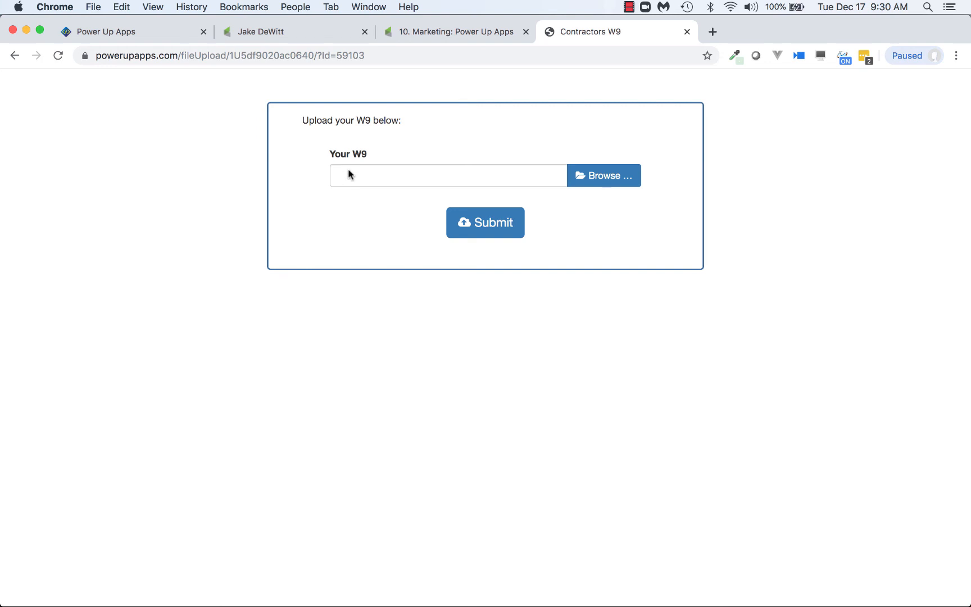
# Choose DeWitt Solutions Logo.png from the Desktop as the "Your W9" file and submit the upload form
pyautogui.click(366, 178)
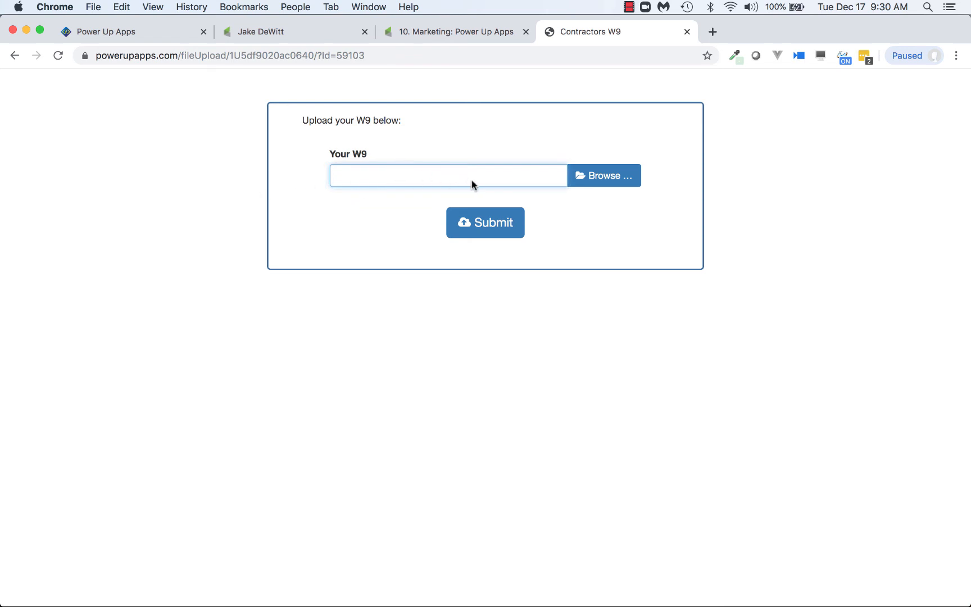
pyautogui.click(580, 183)
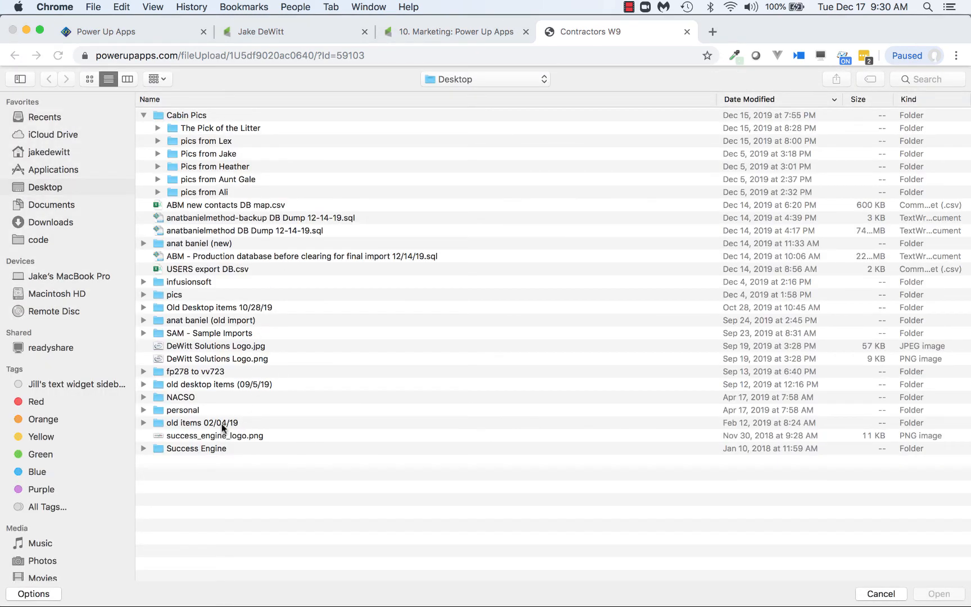
pyautogui.doubleClick(208, 358)
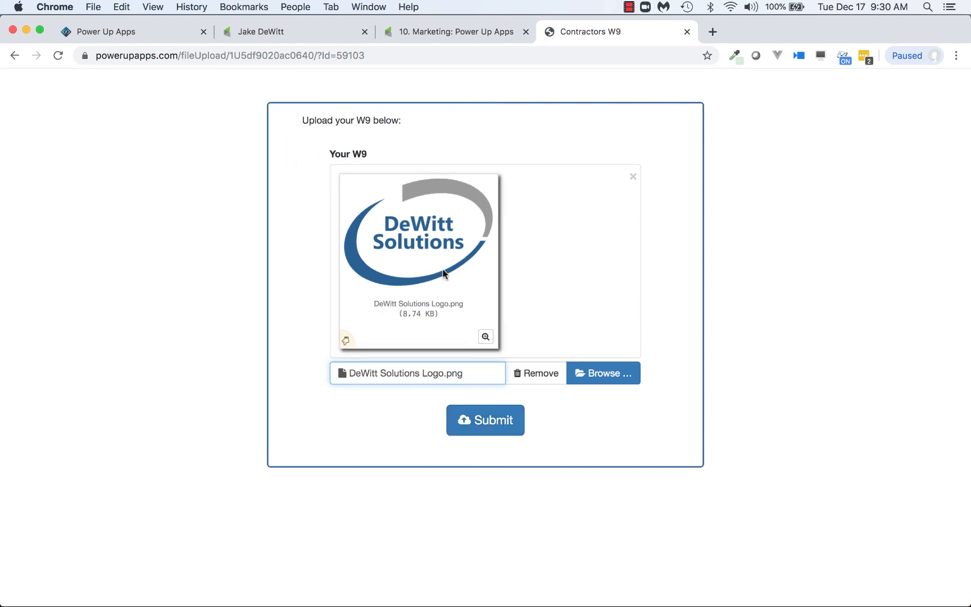
pyautogui.click(491, 429)
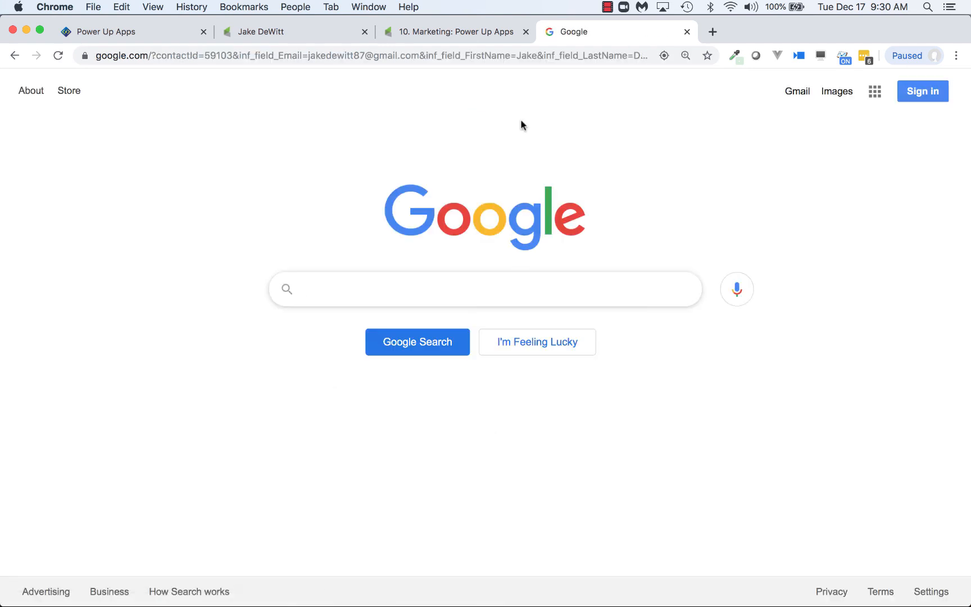
# Reload the Infusionsoft contact record and check the name of the uploaded file in its File Box
pyautogui.click(457, 32)
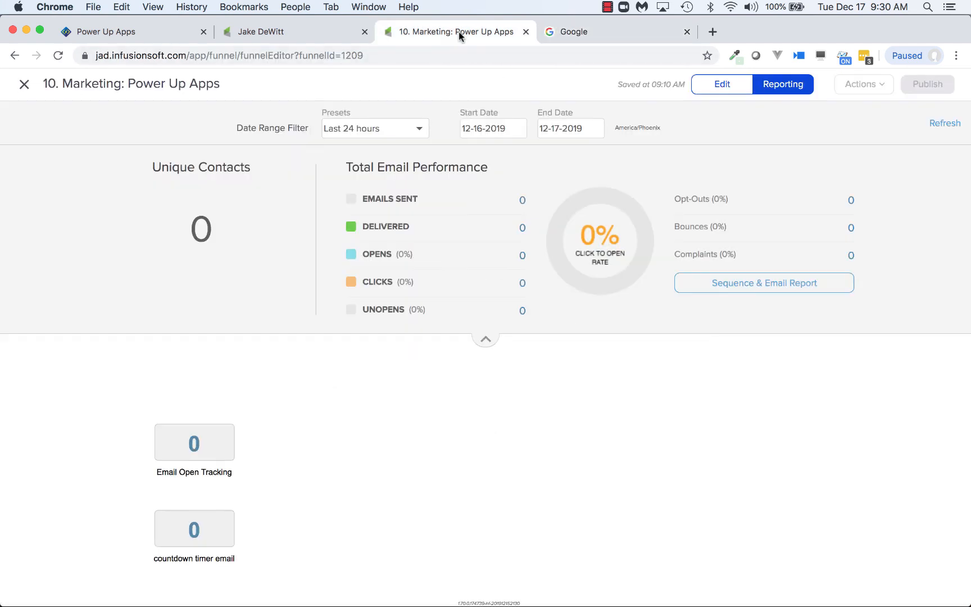
pyautogui.click(303, 33)
pyautogui.press('Return')
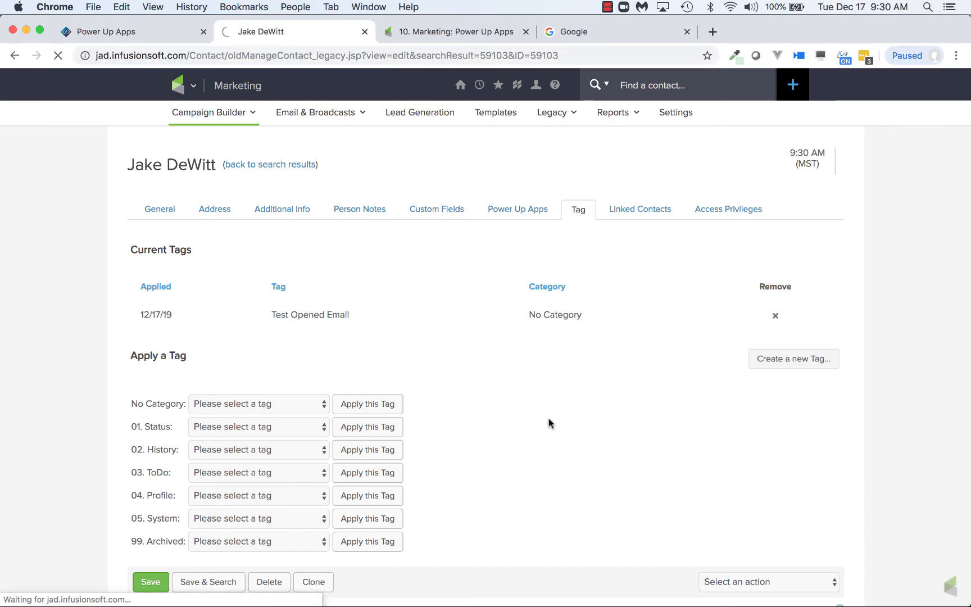
pyautogui.scroll(-13, 548, 418)
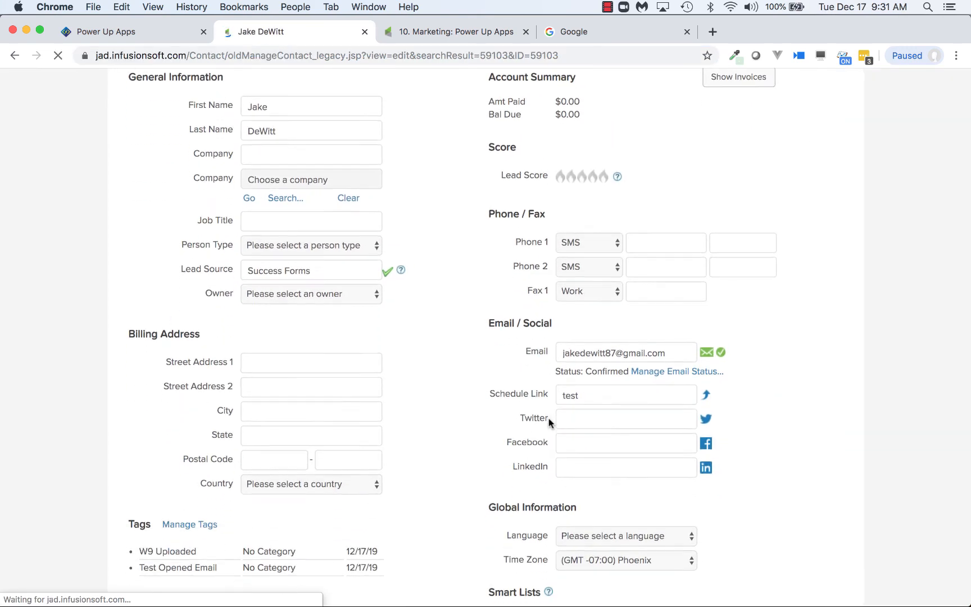
pyautogui.scroll(5, 548, 418)
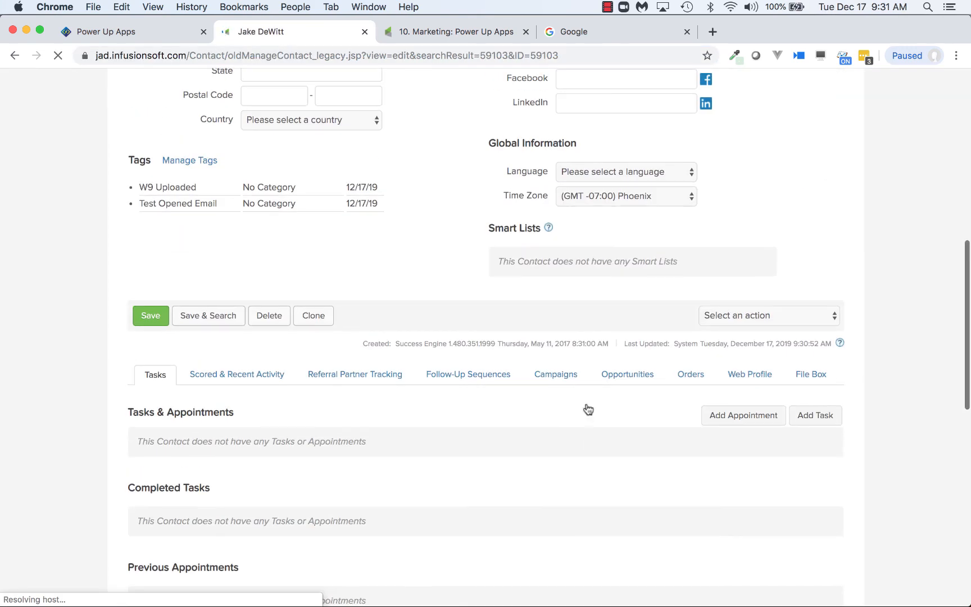
pyautogui.click(804, 376)
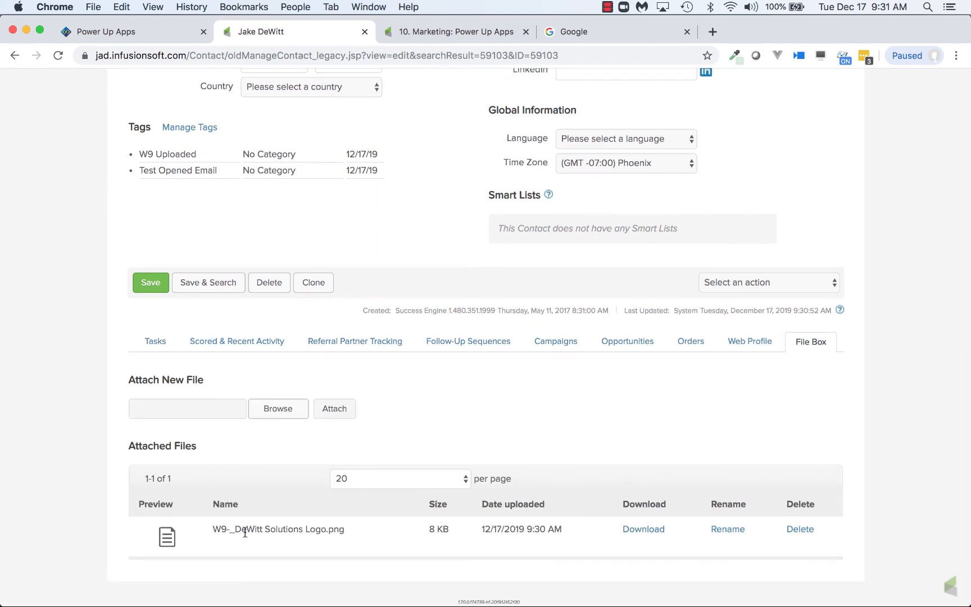
pyautogui.moveTo(231, 529); pyautogui.dragTo(212, 530)
pyautogui.click(268, 531)
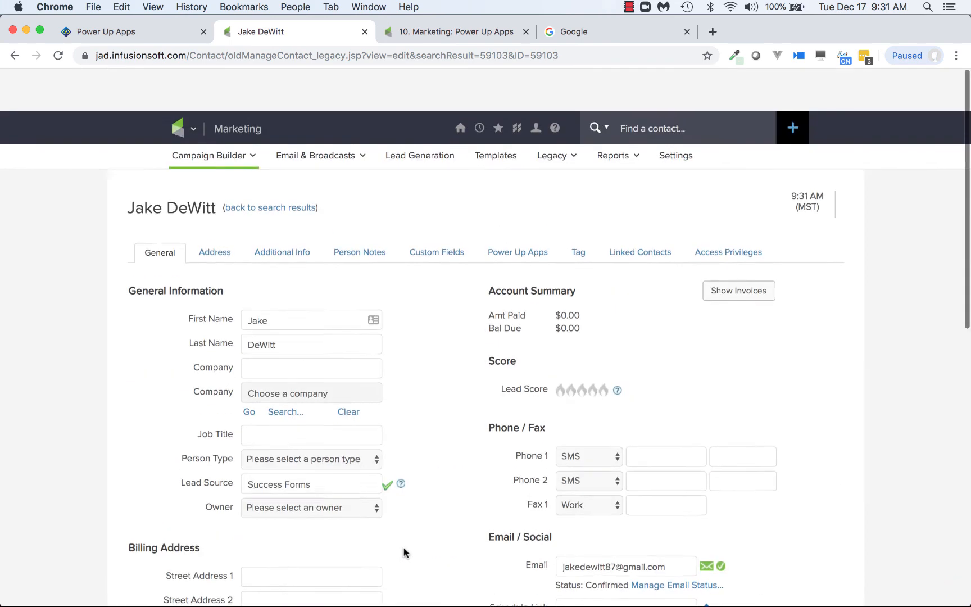
# Display the contact's current tags and review them together with the attached files
pyautogui.click(582, 214)
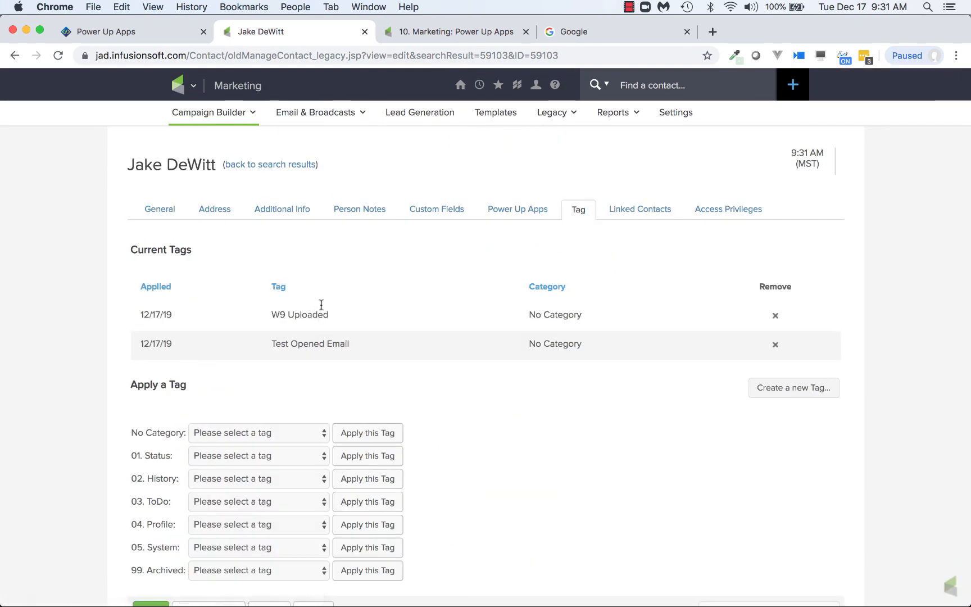
pyautogui.scroll(-1, 329, 319)
pyautogui.scroll(-8, 329, 319)
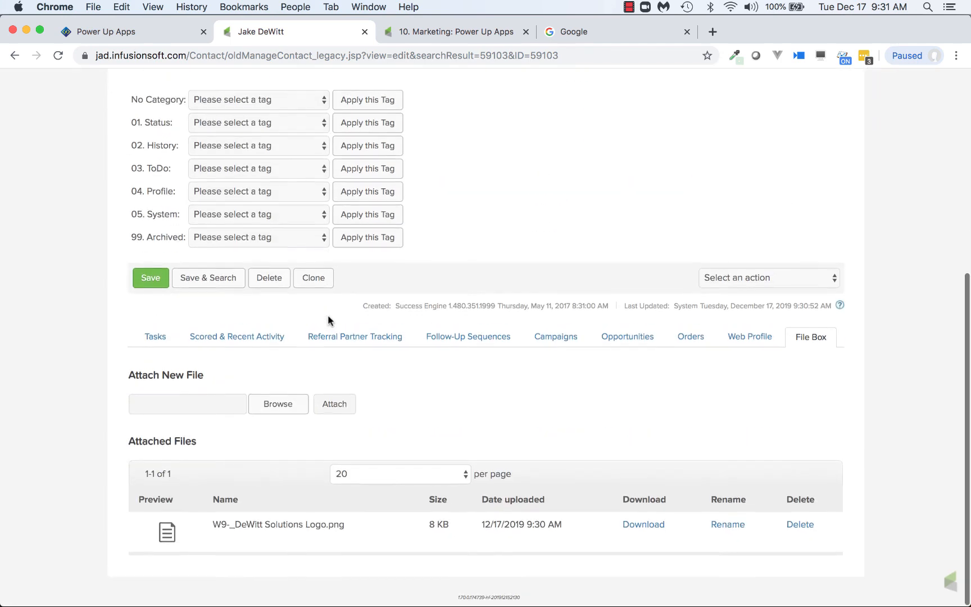
pyautogui.scroll(-2, 402, 397)
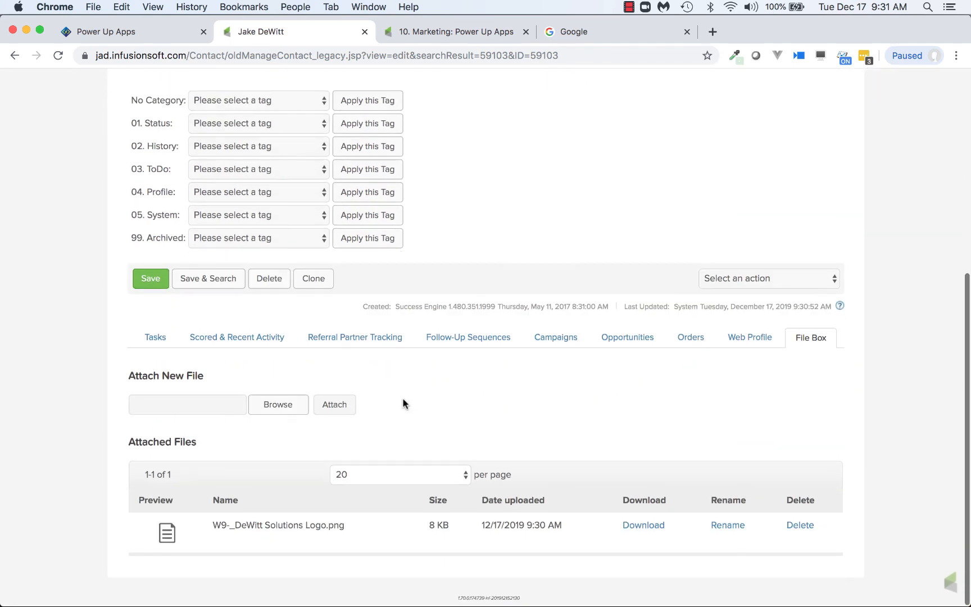
pyautogui.scroll(5, 403, 397)
pyautogui.scroll(3, 403, 400)
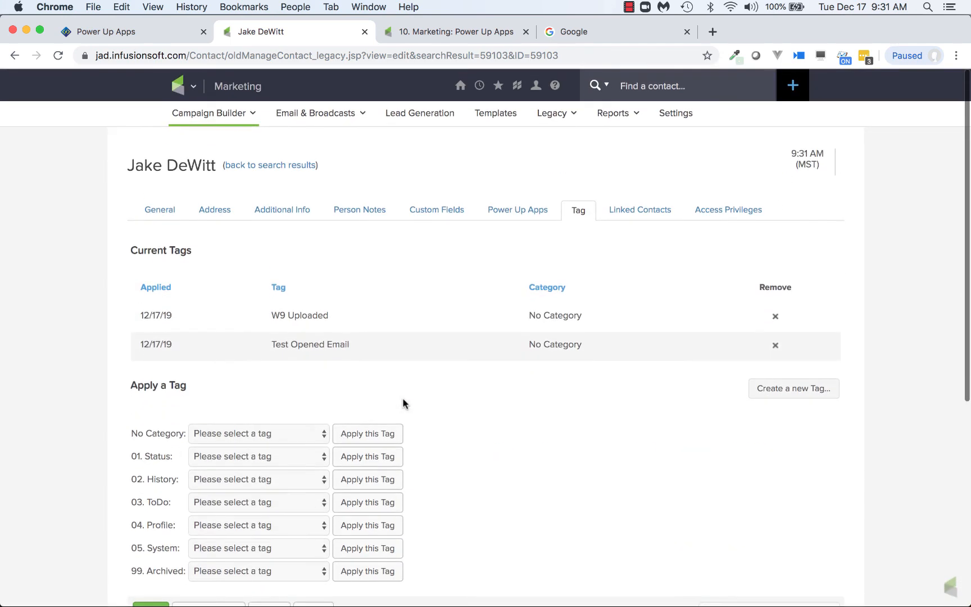
# Return to the Power Up Apps form editor, dismiss the form URLs and display the support options
pyautogui.click(141, 33)
pyautogui.click(639, 110)
pyautogui.scroll(10, 629, 197)
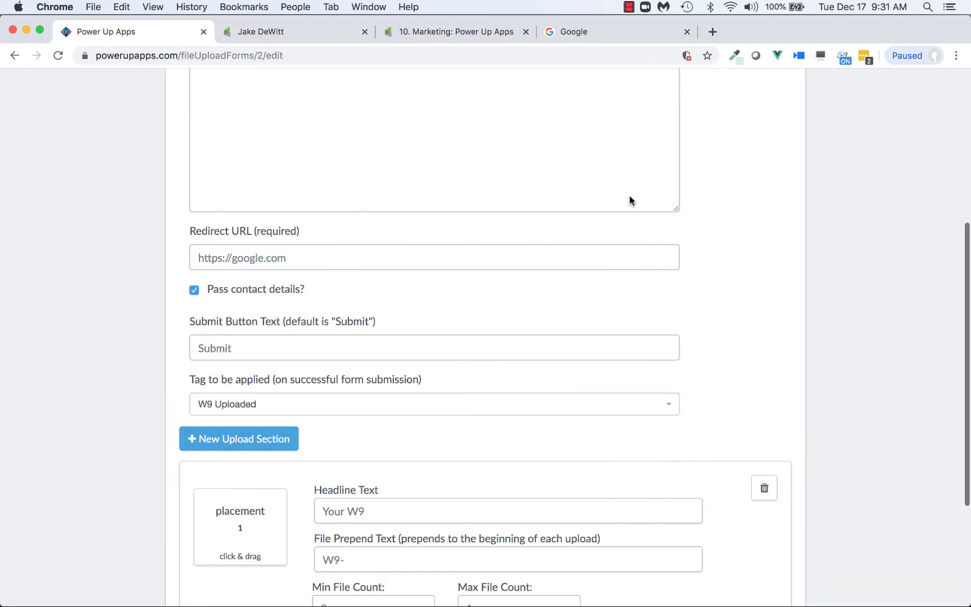
pyautogui.click(660, 100)
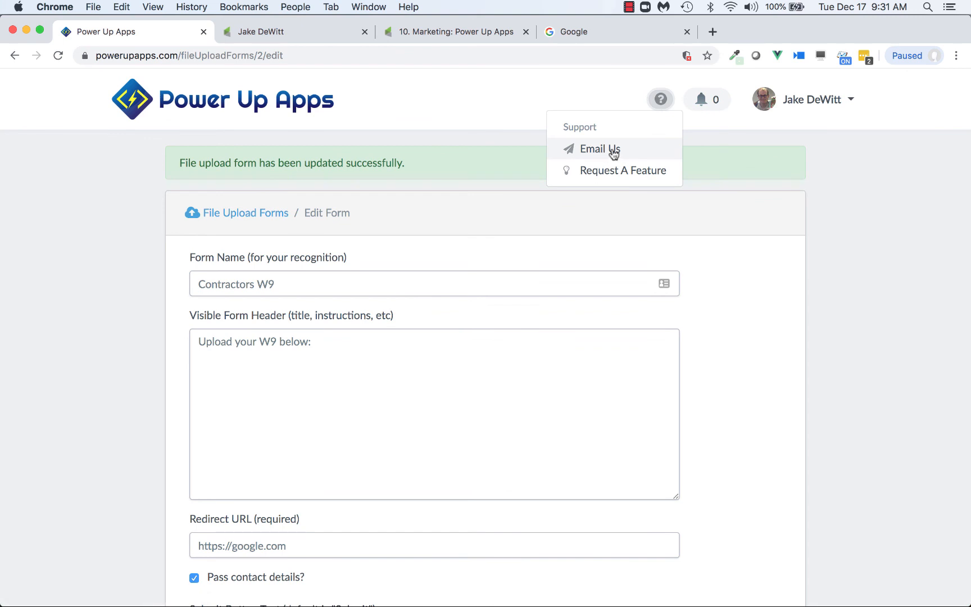